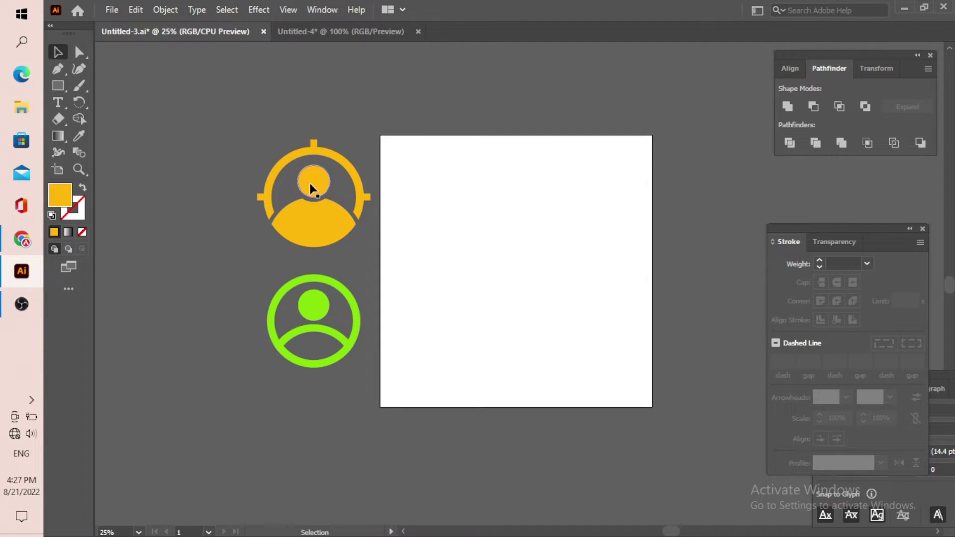
Zoom and pan to bring the empty artboard into view beside the two finished user icons
scroll(309, 183, "up", 1)
scroll(310, 183, "up", 1)
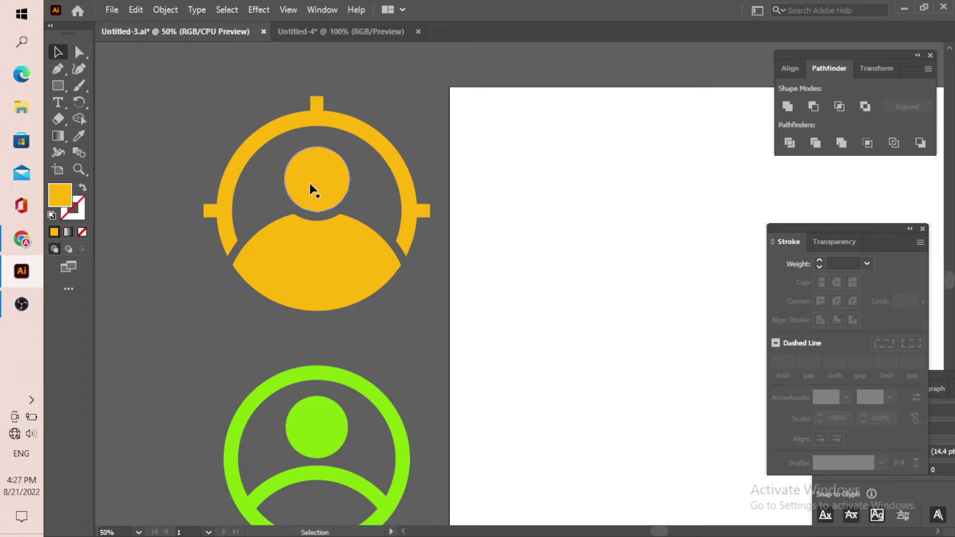
scroll(329, 358, "down", 1)
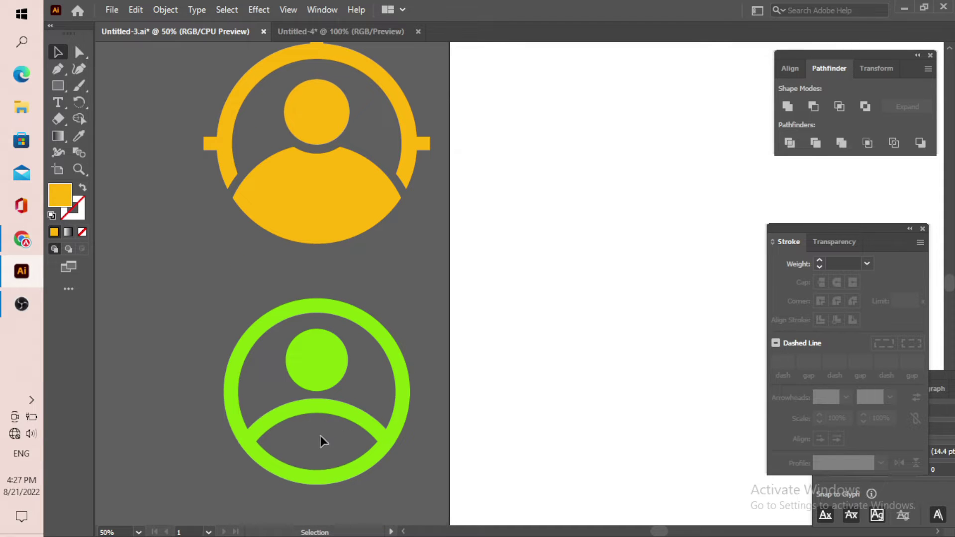
scroll(300, 439, "down", 1)
scroll(300, 437, "down", 1)
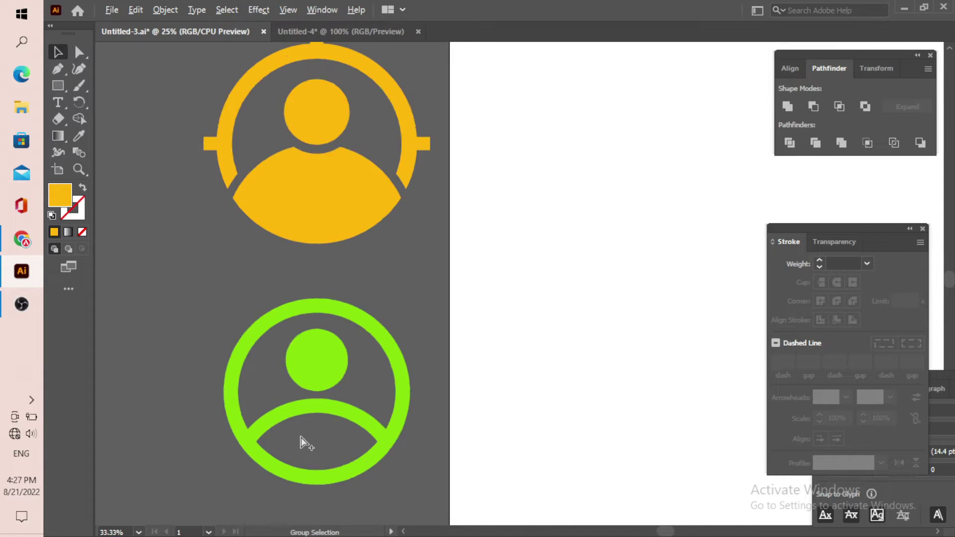
scroll(300, 437, "down", 1)
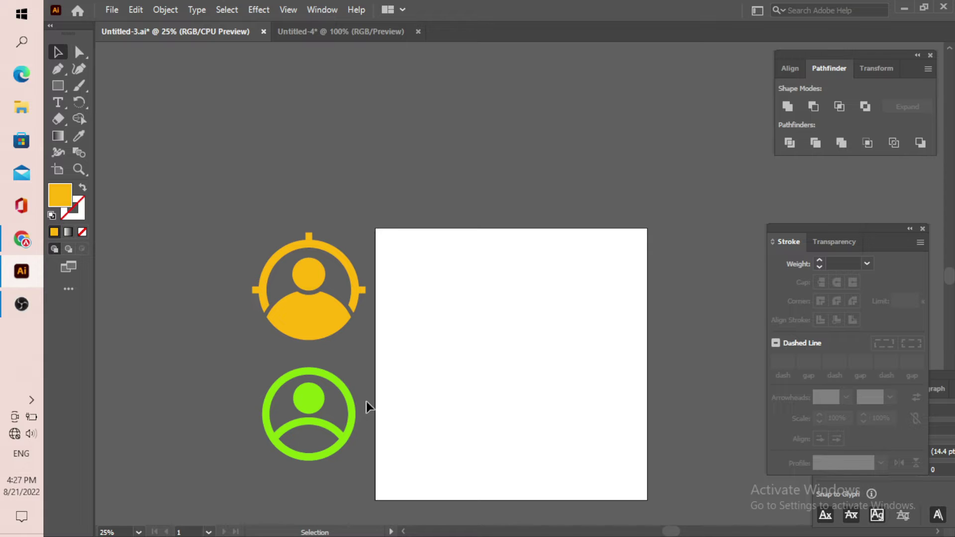
left_click_drag(470, 314, 410, 239)
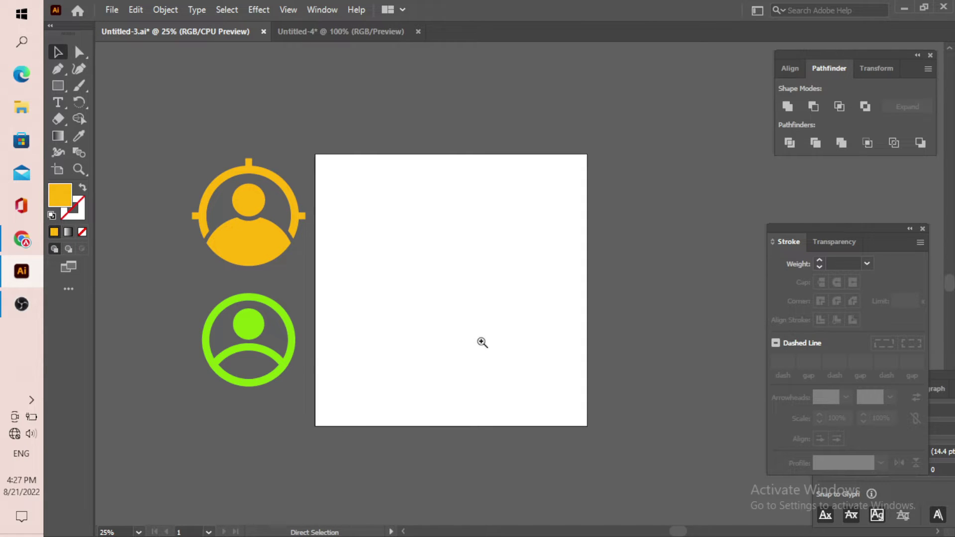
scroll(482, 339, "up", 1)
left_click_drag(537, 308, 394, 252)
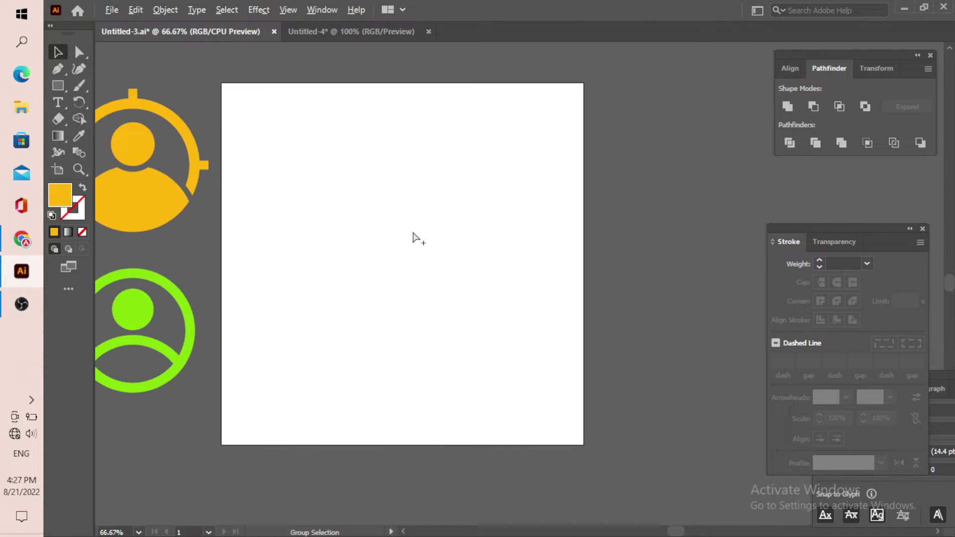
scroll(411, 241, "up", 2)
scroll(435, 263, "down", 2)
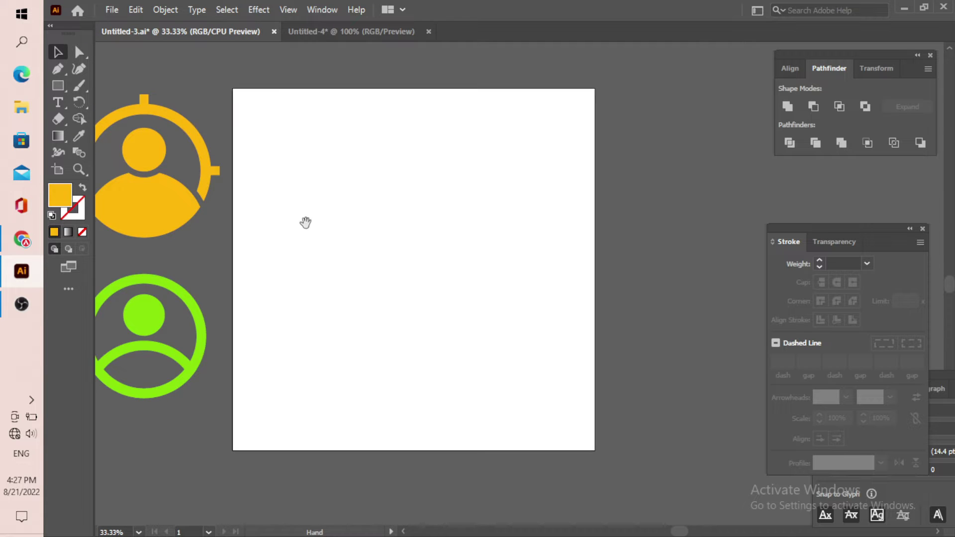
left_click_drag(304, 222, 322, 226)
scroll(352, 196, "up", 2)
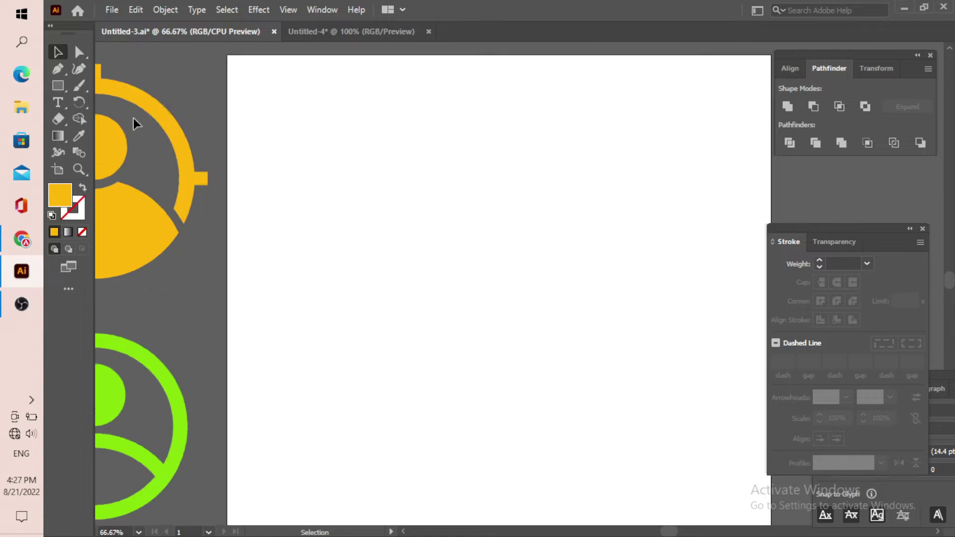
Choose the Ellipse Tool from the Rectangle flyout and centre the empty artboard
mouse_move(54, 85)
left_mouse_down()
mouse_move(132, 112)
mouse_move(129, 103)
left_mouse_up()
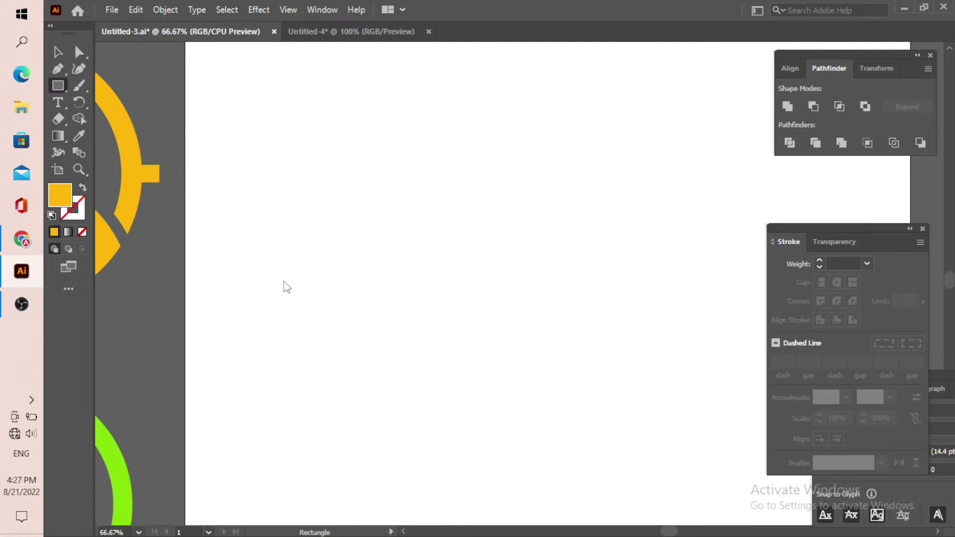
scroll(351, 266, "down", 1)
left_click_drag(388, 247, 359, 222)
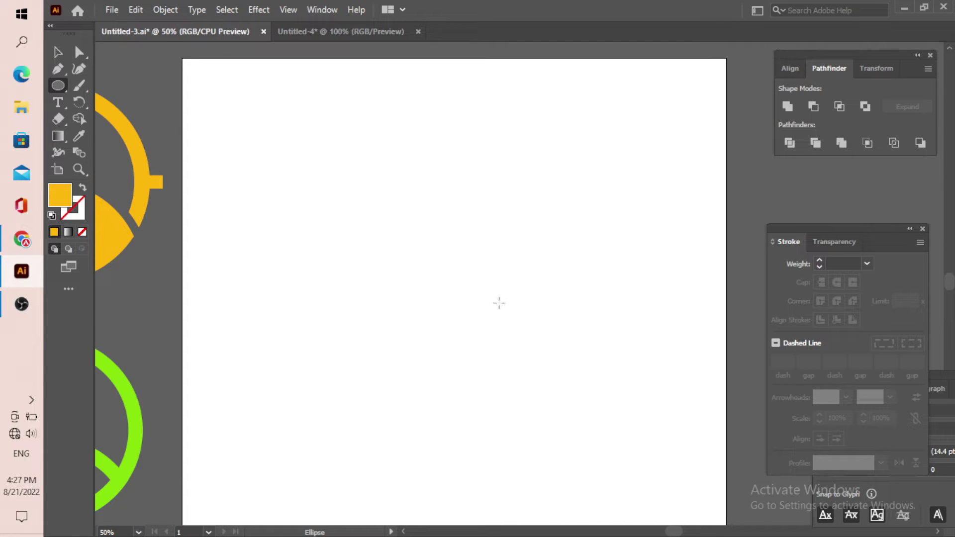
Draw a large orange circle in the centre of the artboard
left_click(436, 282)
key("Escape")
left_click_drag(469, 261, 616, 320)
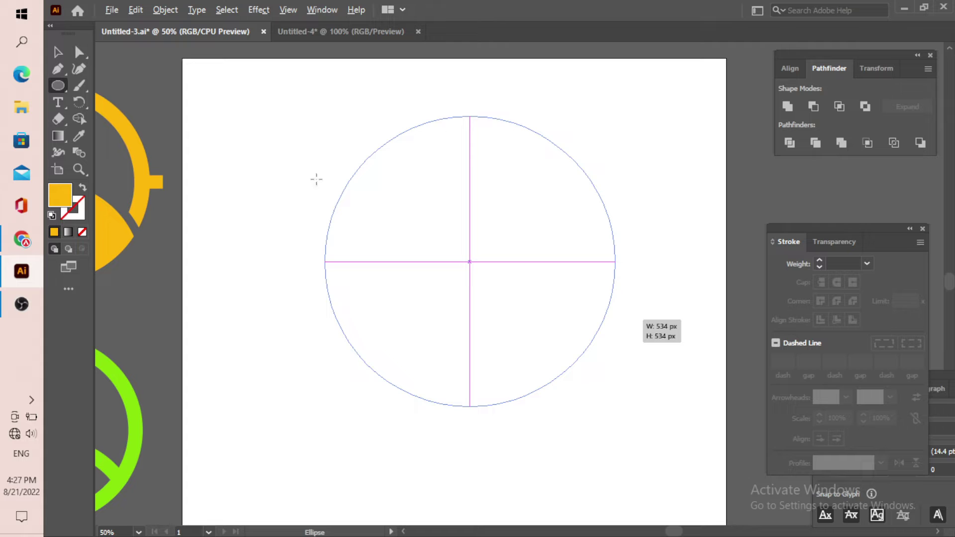
left_click_drag(442, 240, 82, 58)
left_click(58, 52)
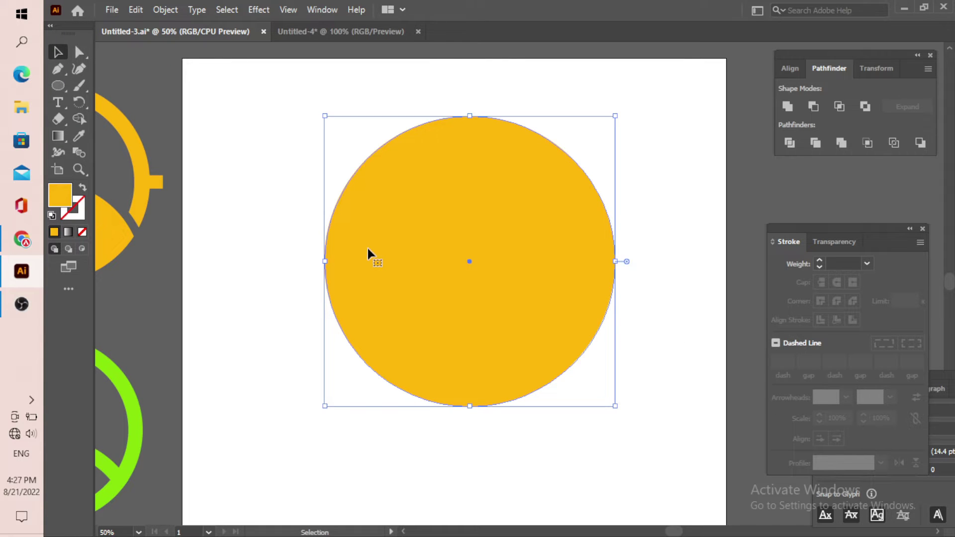
Swap the circle's fill and stroke so it becomes a ring with a 25 pt stroke
left_click(83, 188)
left_click(79, 203)
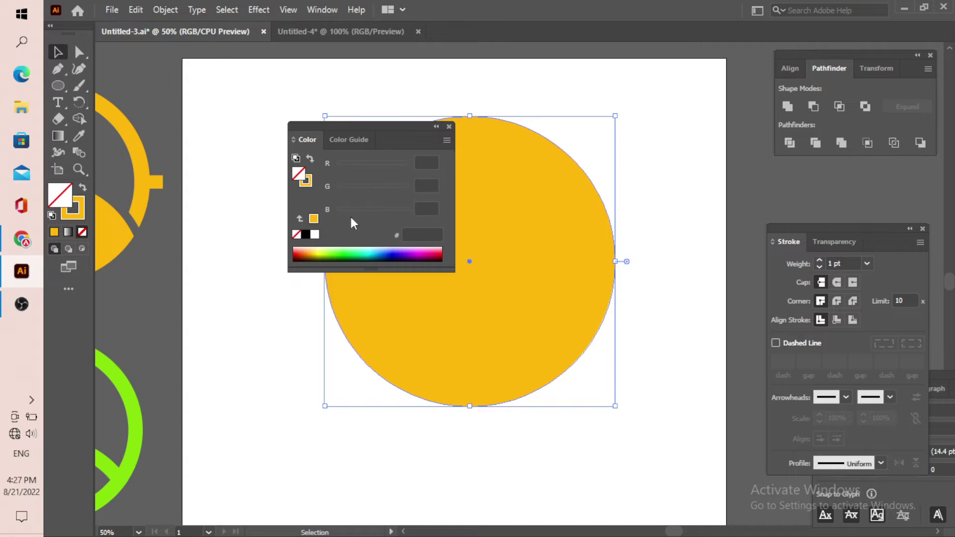
left_click(449, 126)
left_click(836, 262)
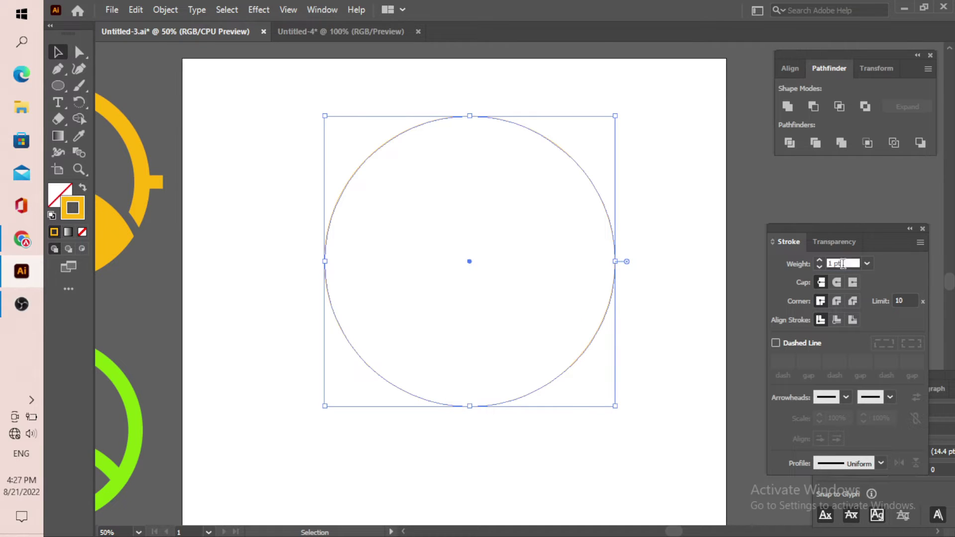
type("25")
key("Return")
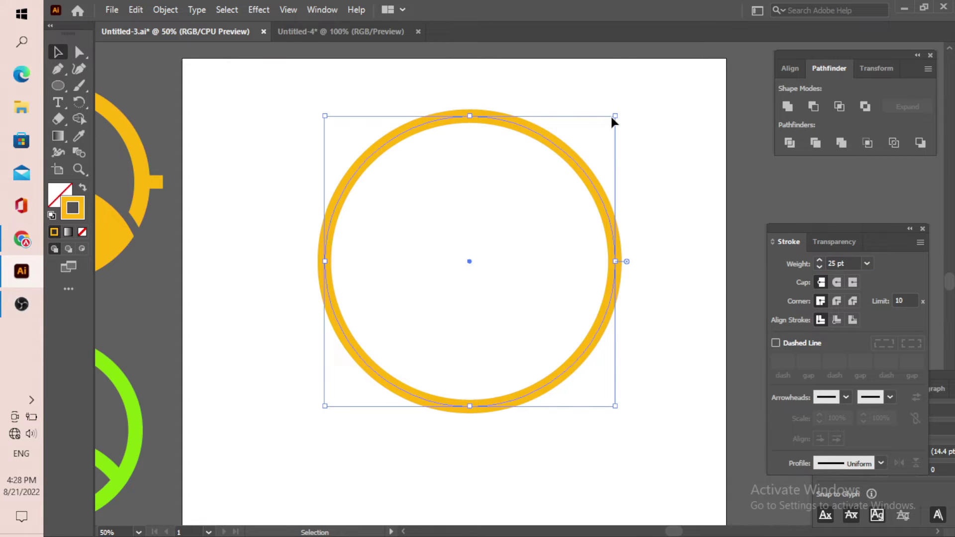
Shrink the ring slightly and raise its stroke weight to 35 pt
left_click_drag(615, 116, 568, 160)
scroll(492, 240, "up", 1)
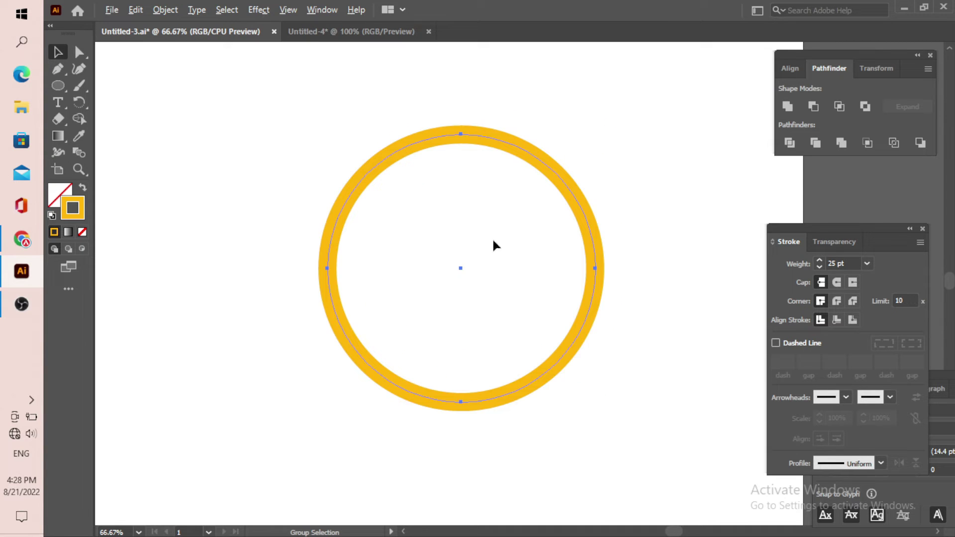
left_click(844, 260)
key("Up")
key("Up")
key("Up")
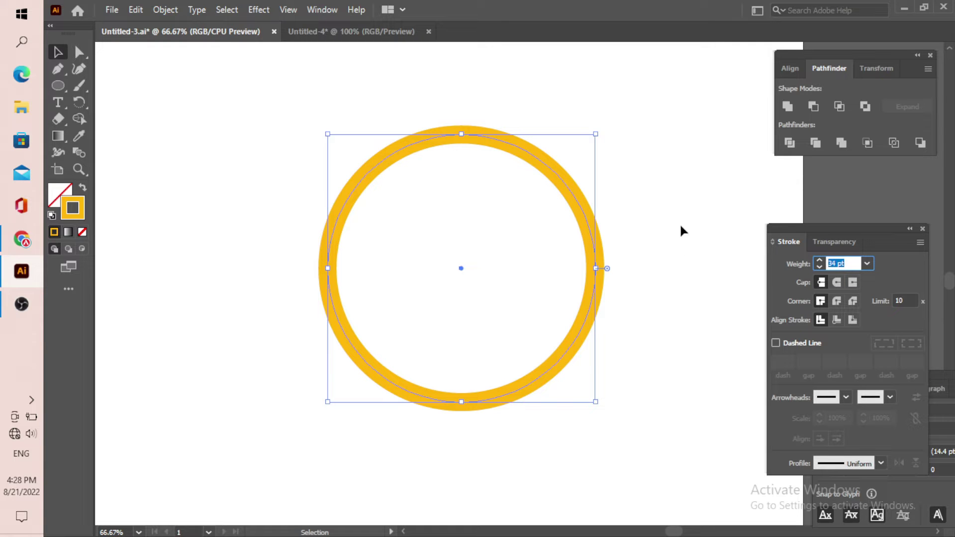
left_click(622, 119)
left_click_drag(522, 217, 508, 240)
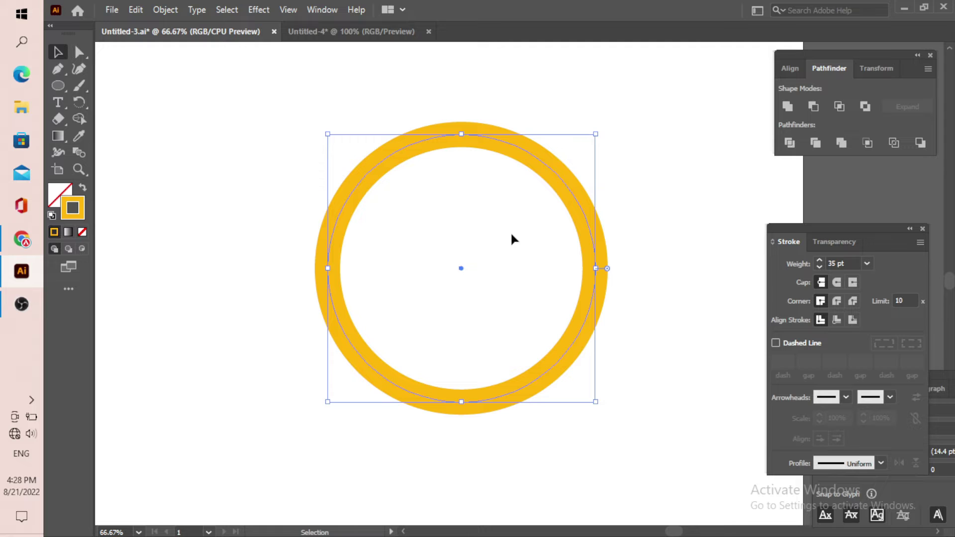
left_click(631, 138)
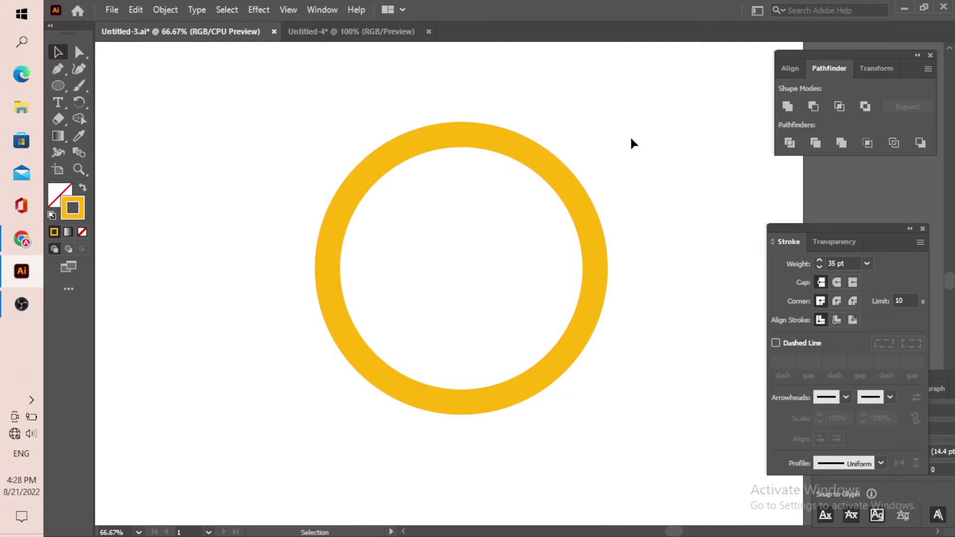
left_click(592, 241)
left_click(791, 264)
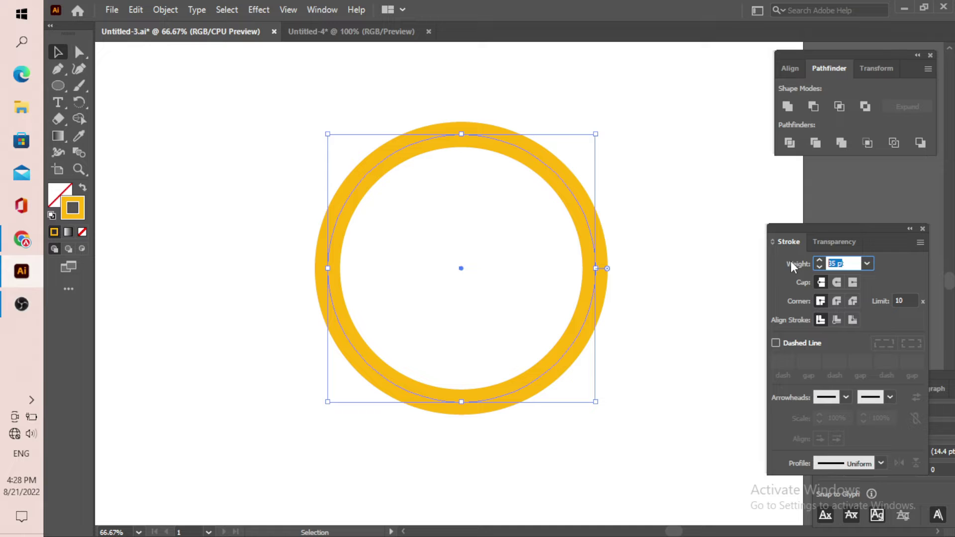
type("20t")
key("Escape")
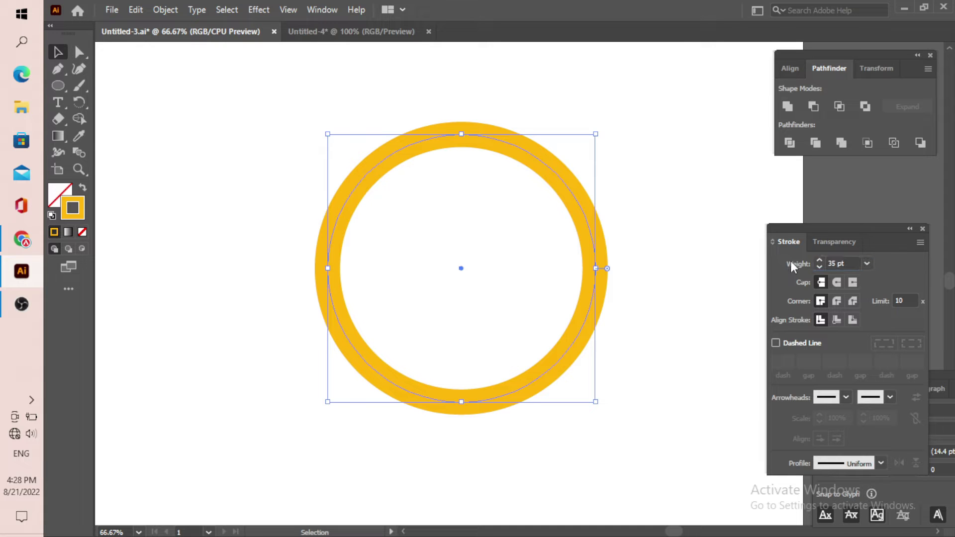
left_click(647, 262)
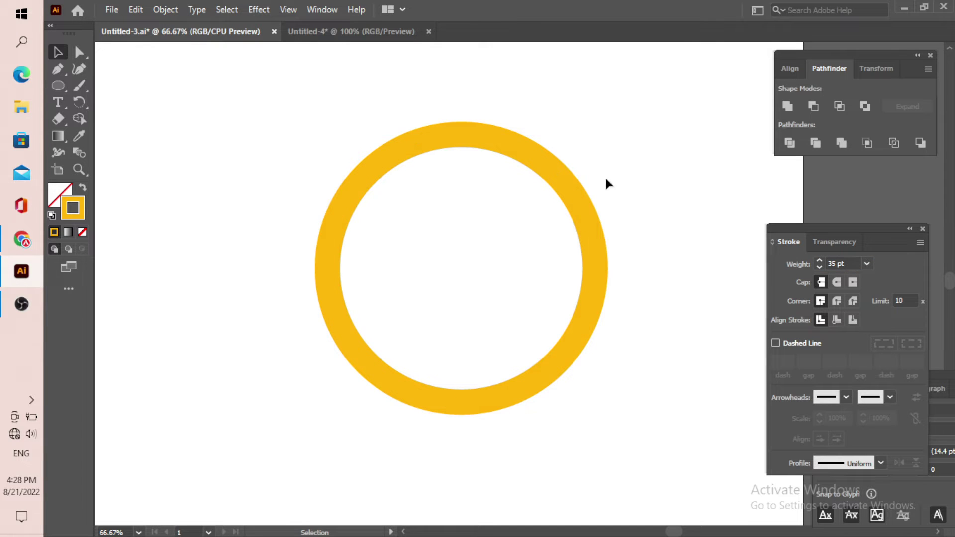
Move the orange ring slightly down and to the left
scroll(497, 232, "down", 3)
scroll(512, 218, "up", 1)
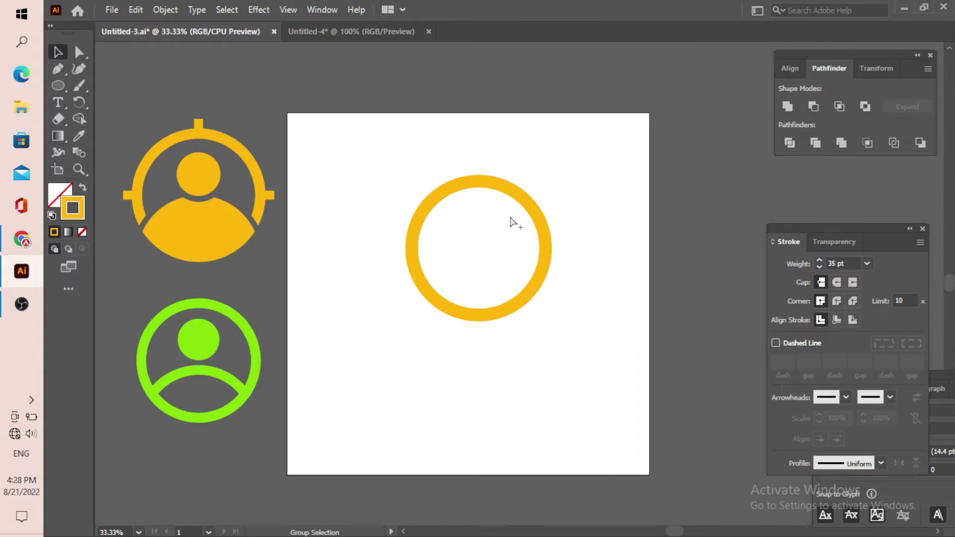
scroll(514, 223, "up", 1)
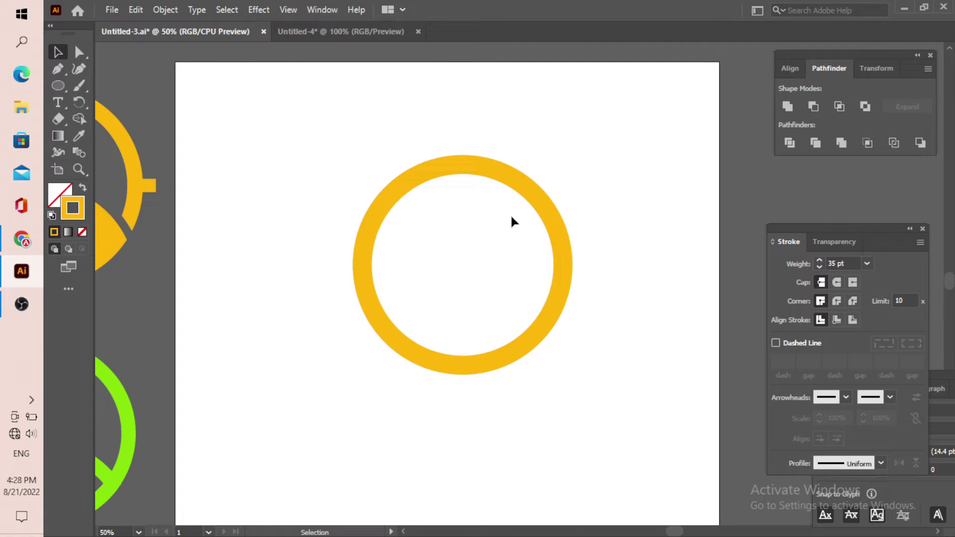
left_click(553, 222)
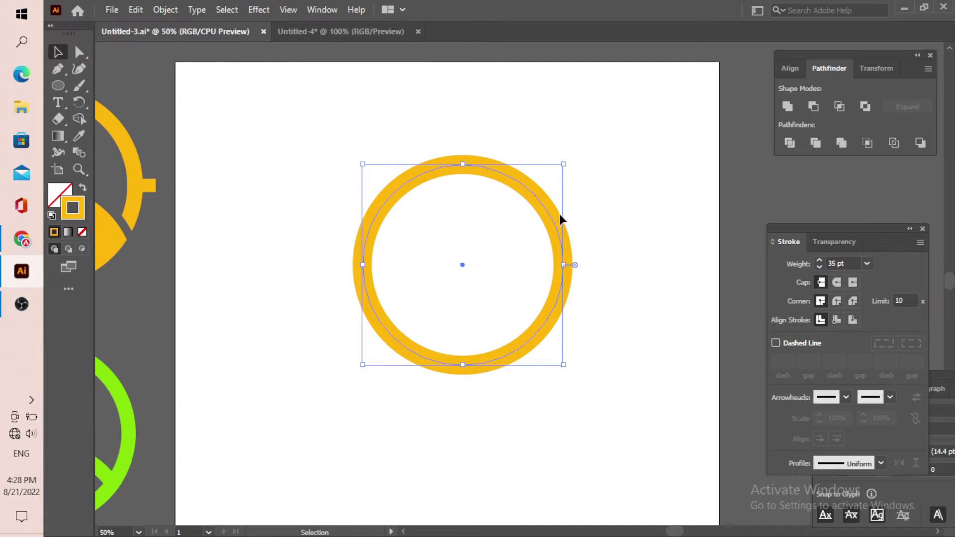
left_click_drag(517, 237, 502, 250)
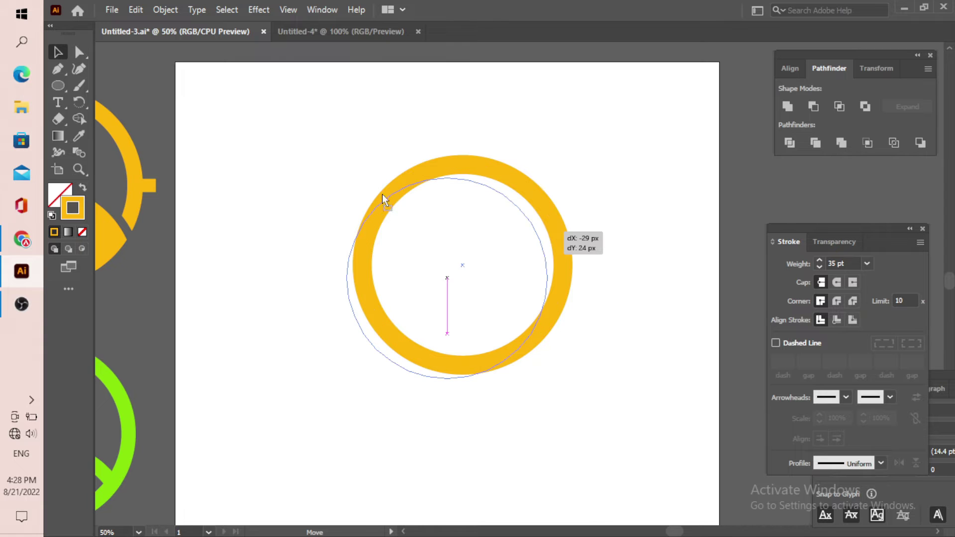
left_click(438, 234)
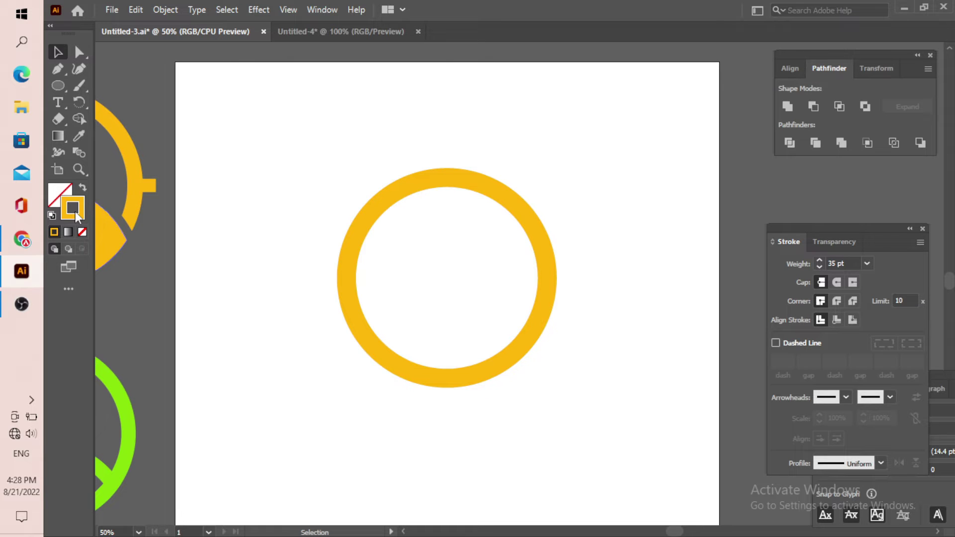
Duplicate the ring downward so the copy overlaps below the original
left_click_drag(585, 167, 428, 314)
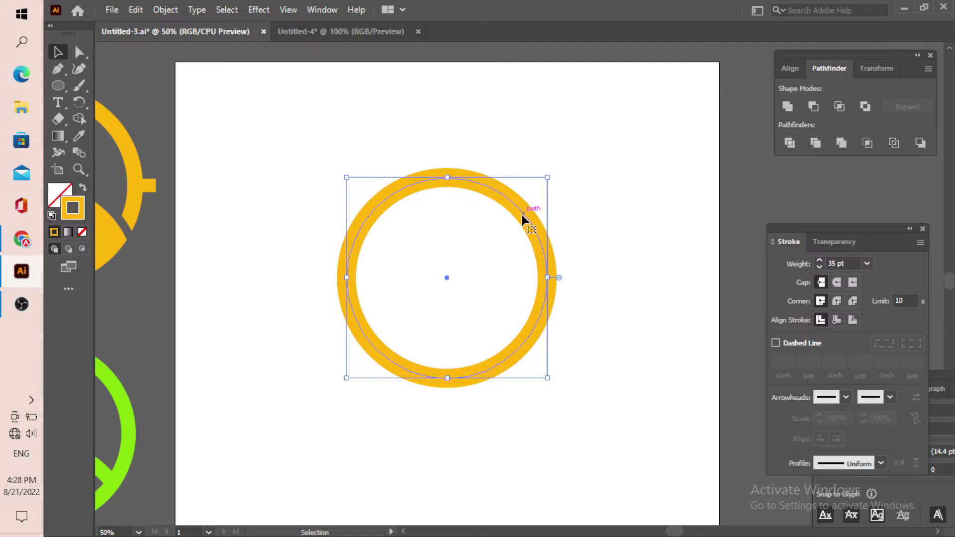
left_click_drag(521, 213, 509, 292)
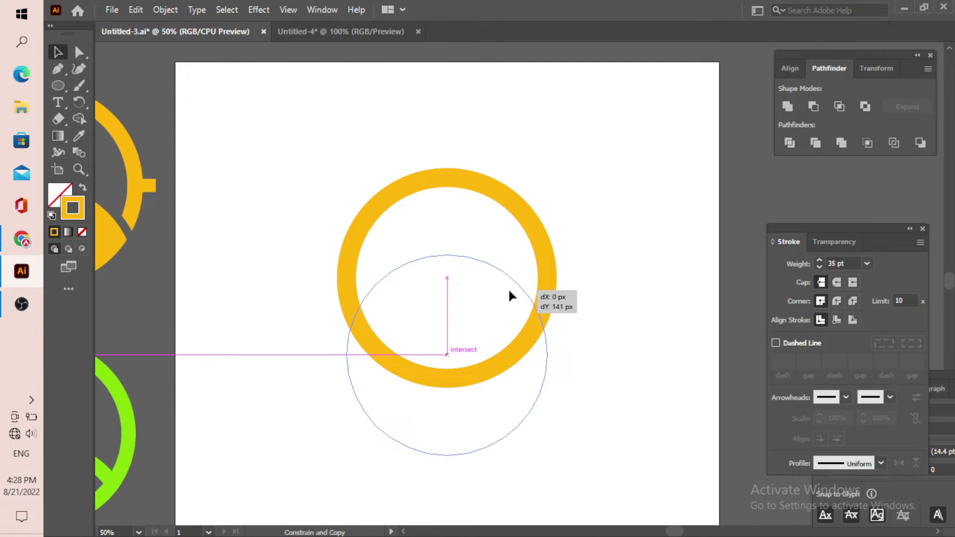
left_click_drag(510, 294, 509, 291)
left_click(601, 350)
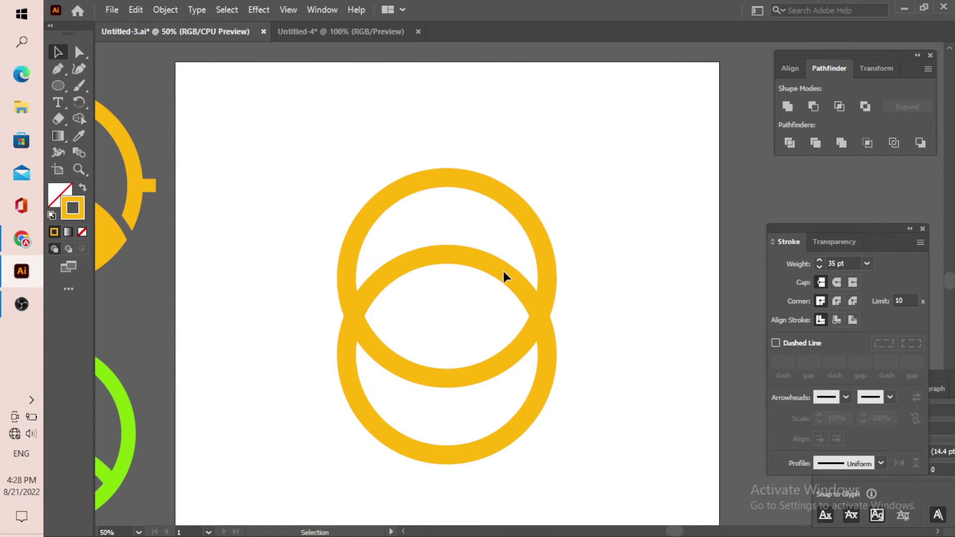
Nudge the top ring upward twice with the Up arrow and reselect it
left_click_drag(472, 223, 439, 287)
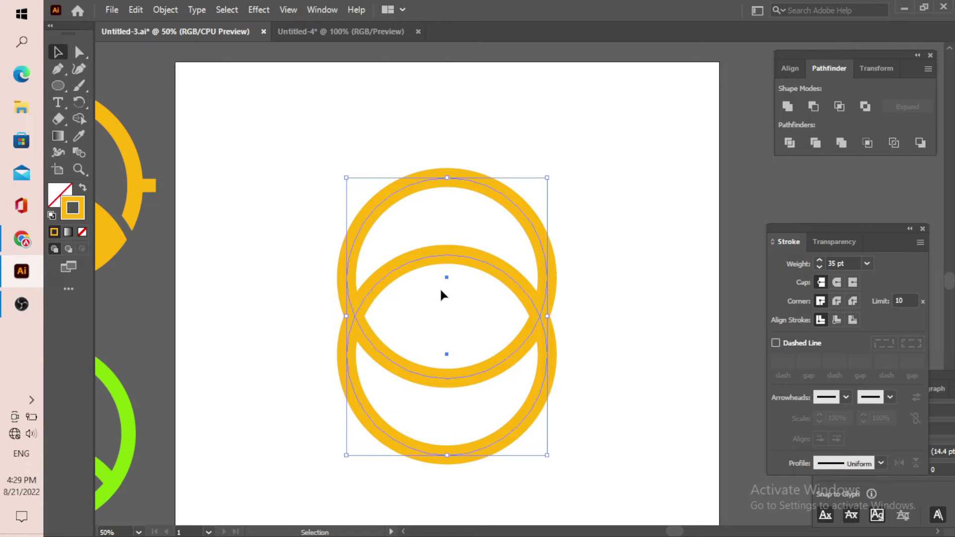
mouse_move(530, 137)
left_mouse_down()
mouse_move(499, 189)
mouse_move(465, 219)
left_mouse_up()
key("Up")
key("Up")
key("Up")
key("Up")
key("Up")
key("Up")
key("Up")
key("Up")
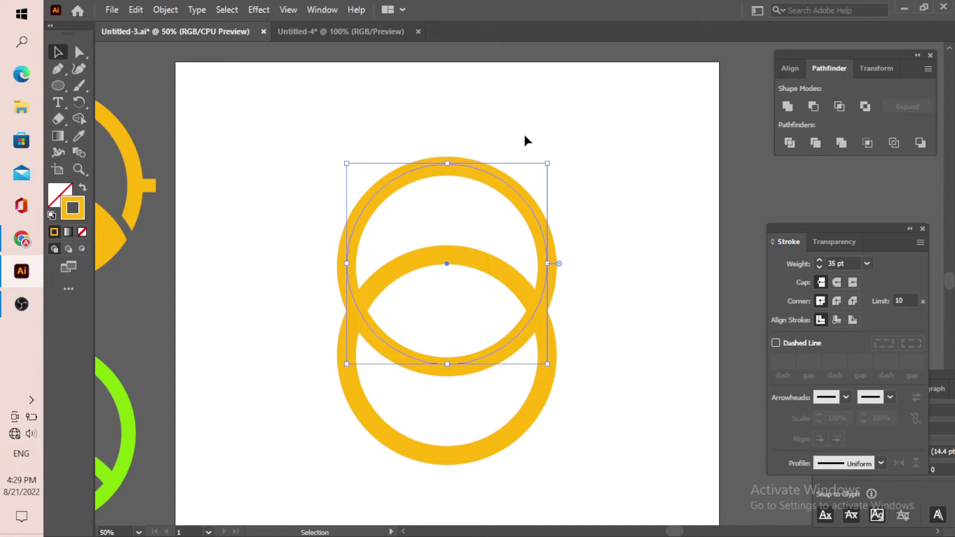
key("Up")
key("Up")
key("Up")
left_click(547, 121)
left_click_drag(532, 118, 427, 192)
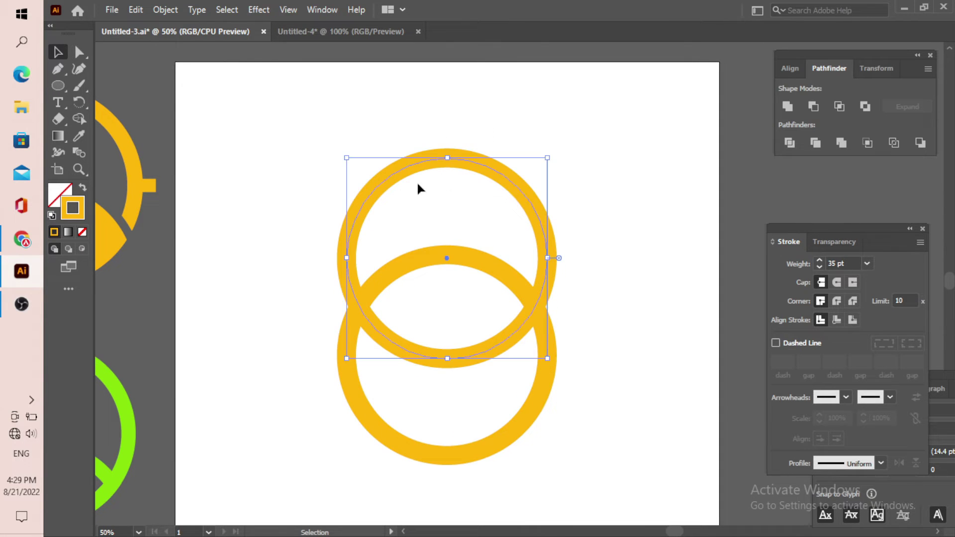
Draw a small circle inside the top ring and give it a black fill
key("ctrl+shift+a")
left_click(61, 85)
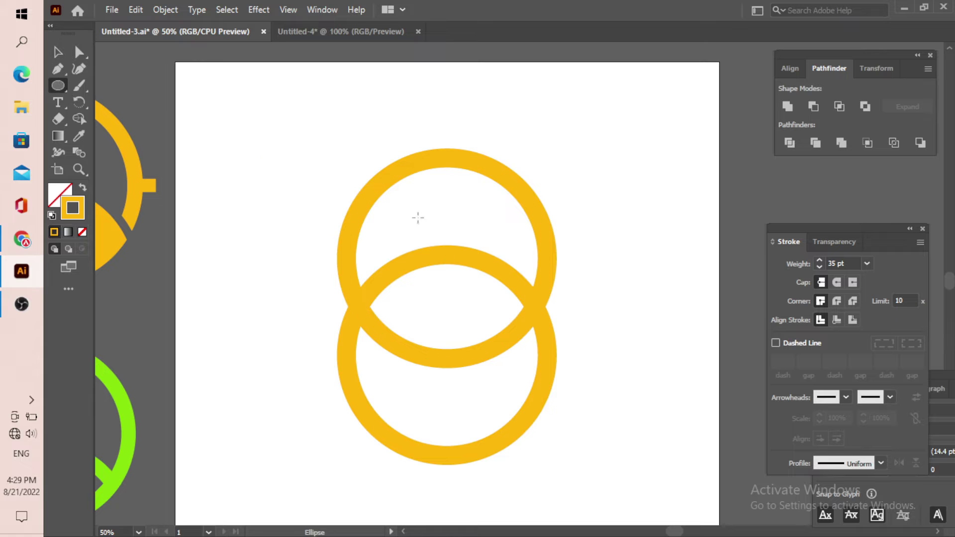
mouse_move(426, 189)
left_mouse_down()
mouse_move(496, 245)
mouse_move(500, 262)
left_mouse_up()
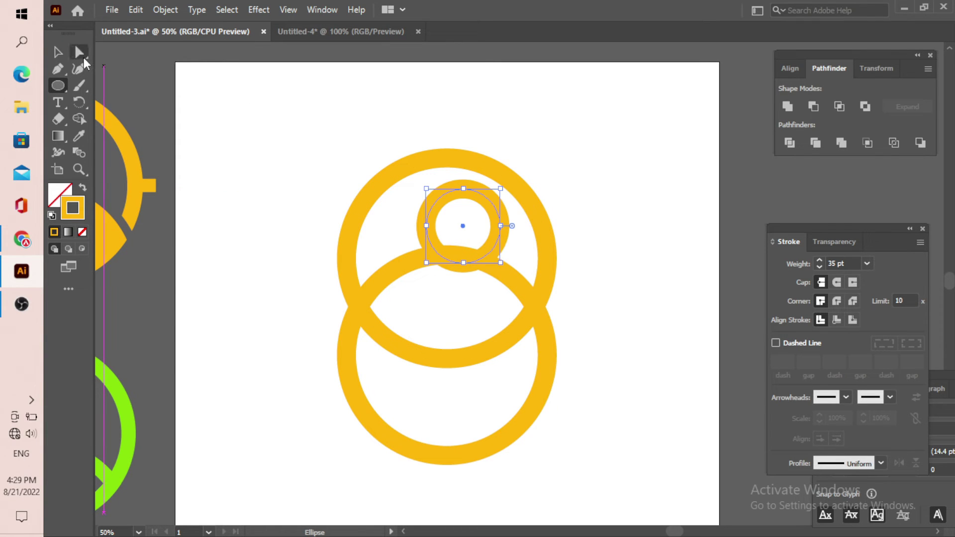
left_click(84, 189)
left_click(68, 195)
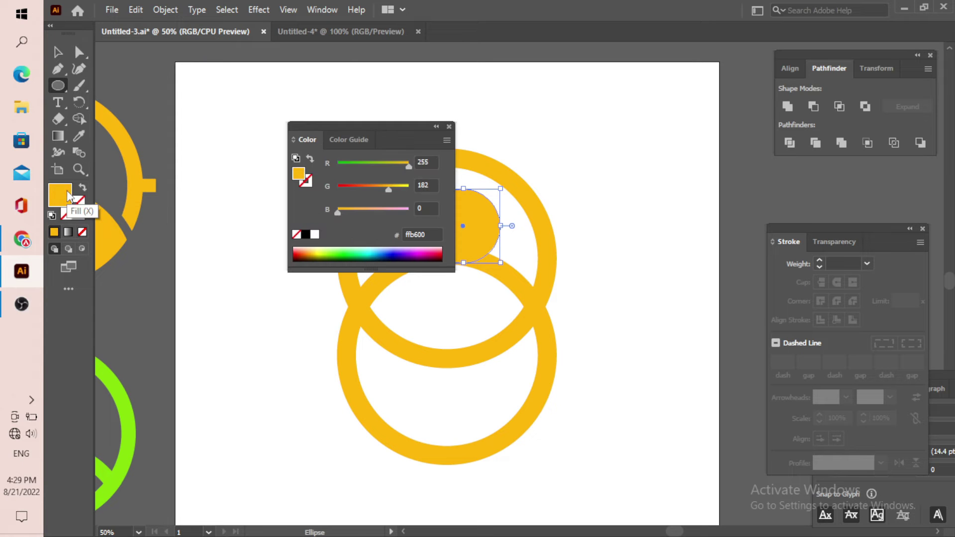
left_click(51, 55)
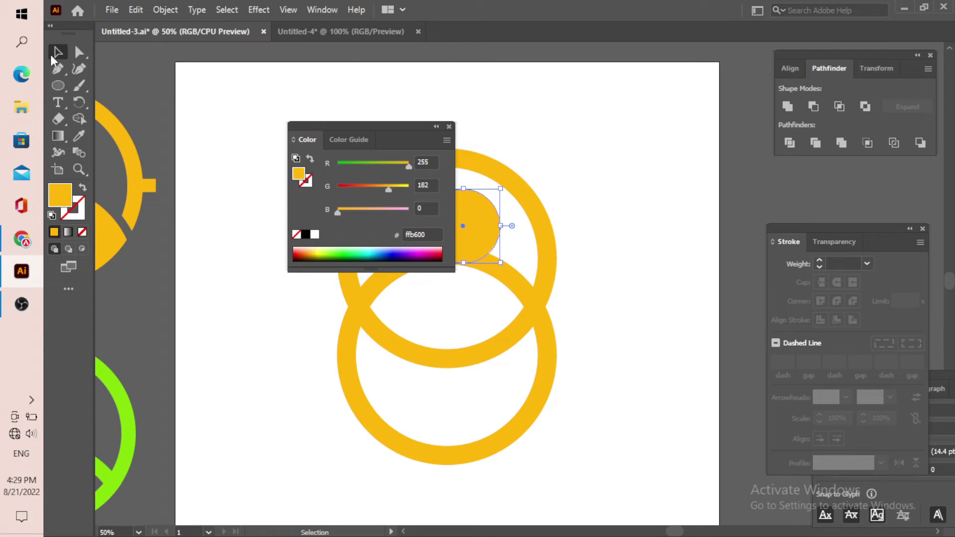
left_click(305, 235)
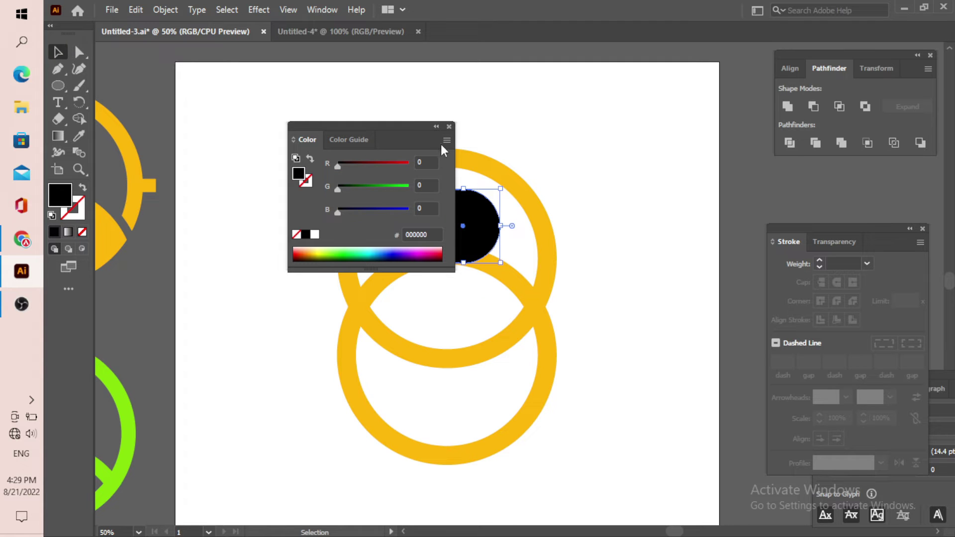
left_click(449, 128)
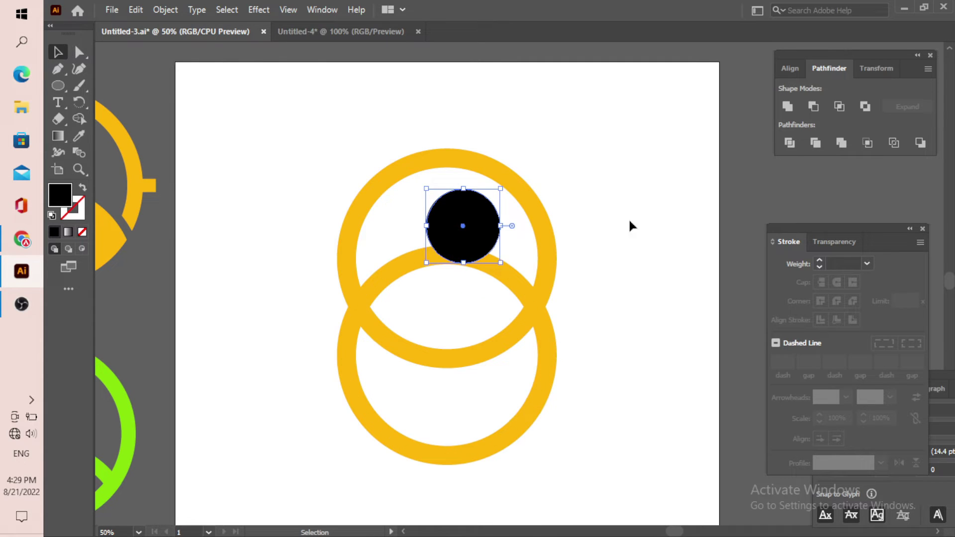
Align both rings and the black circle on one vertical centre axis
left_click(612, 149)
left_click_drag(595, 158, 373, 451)
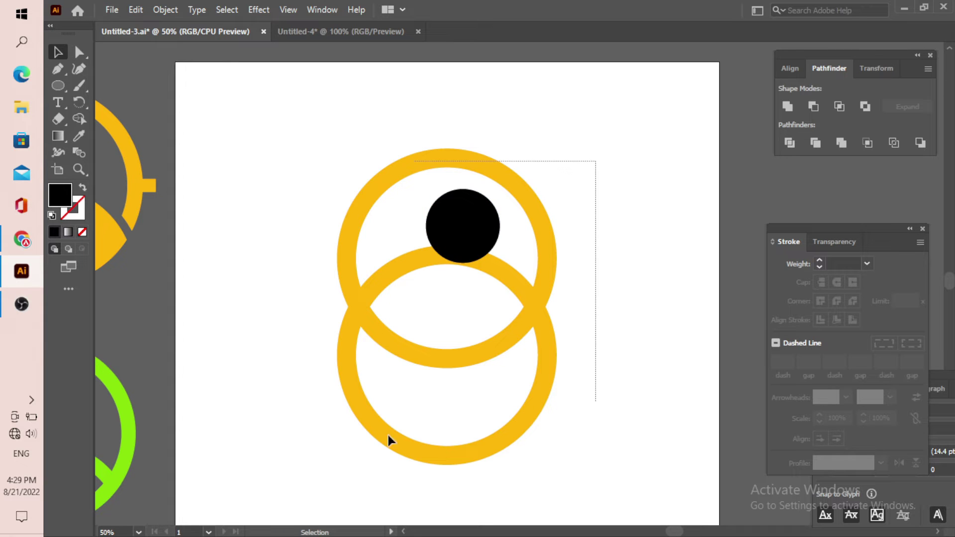
left_click(791, 69)
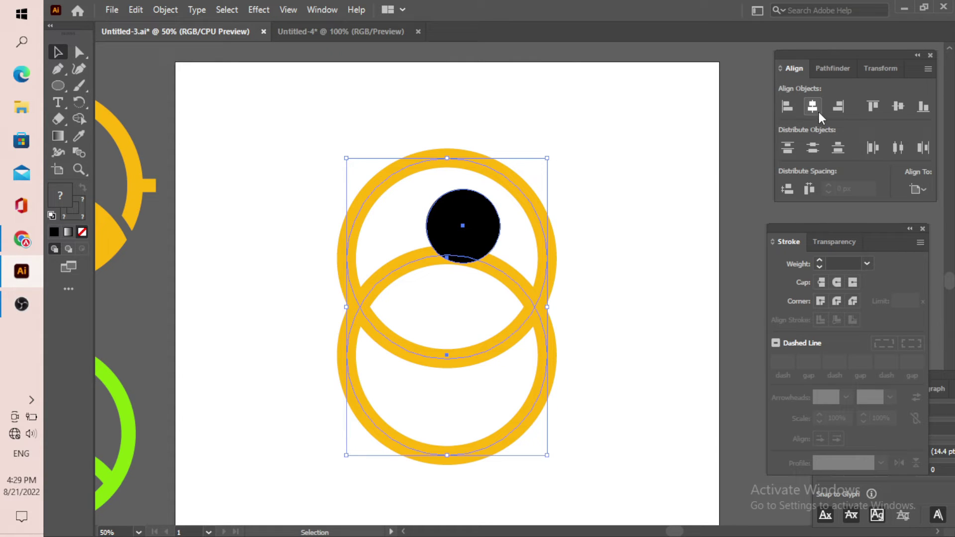
left_click(817, 110)
Fine-tune the black circle's position and size, then nudge the lower ring down
left_click(460, 229)
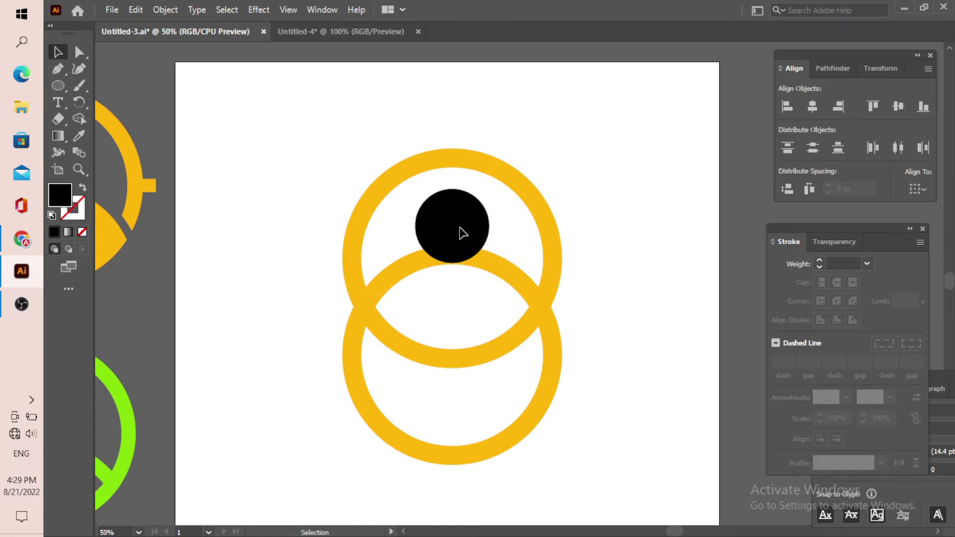
left_click_drag(460, 229, 460, 227)
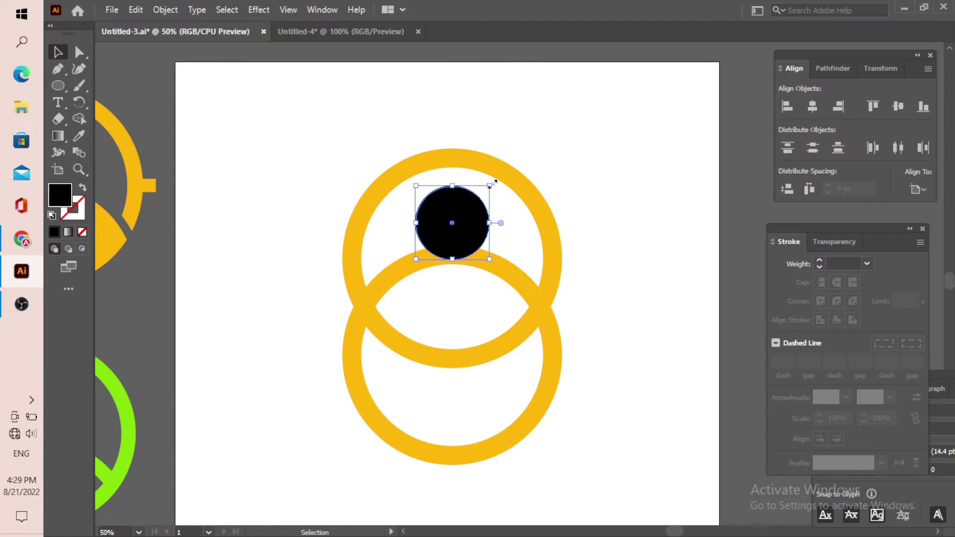
left_click_drag(495, 182, 483, 192)
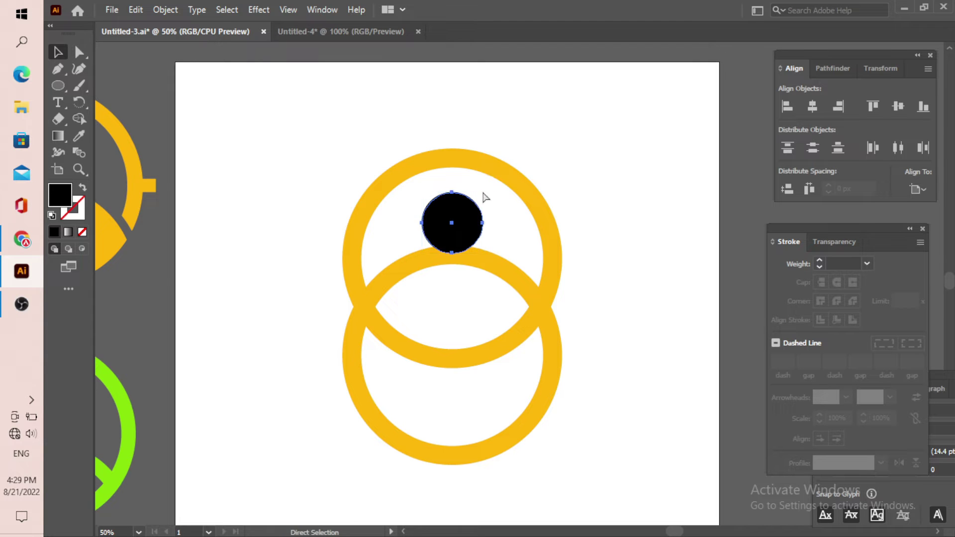
left_click_drag(484, 192, 490, 185)
left_click(565, 251)
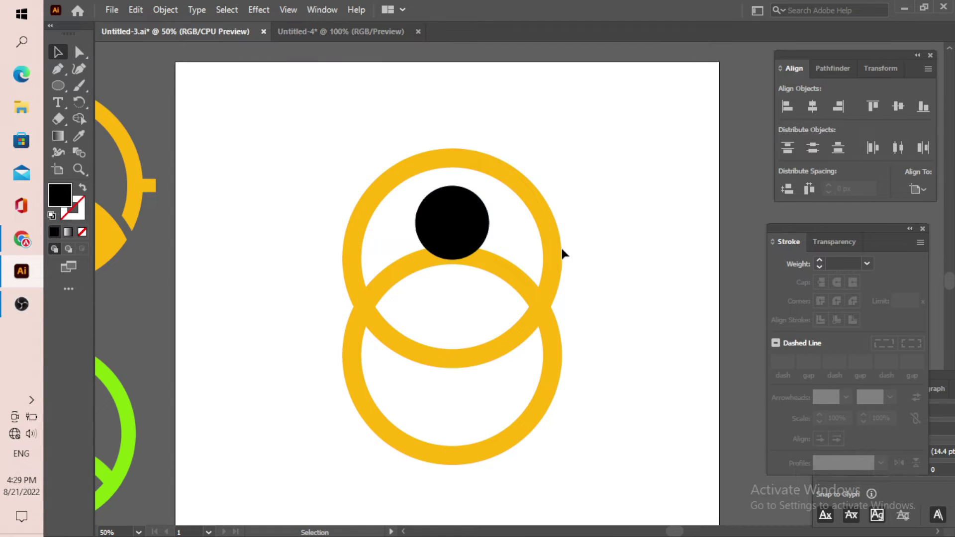
left_click(514, 277)
key("Down")
key("Down")
key("Down")
key("Down")
key("Down")
key("Down")
key("Down")
key("Down")
key("Down")
key("Down")
Nudge the lower yellow ring further down
left_click(653, 431)
left_click_drag(623, 470, 327, 163)
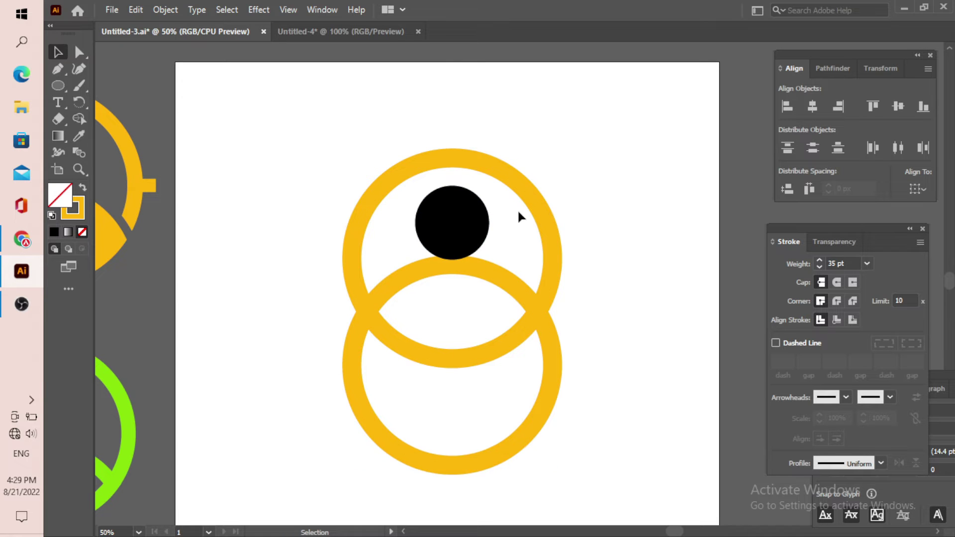
left_click(458, 234)
left_click(581, 374)
left_click_drag(600, 387, 493, 461)
key("Down")
key("Down")
key("Down")
left_click(641, 424)
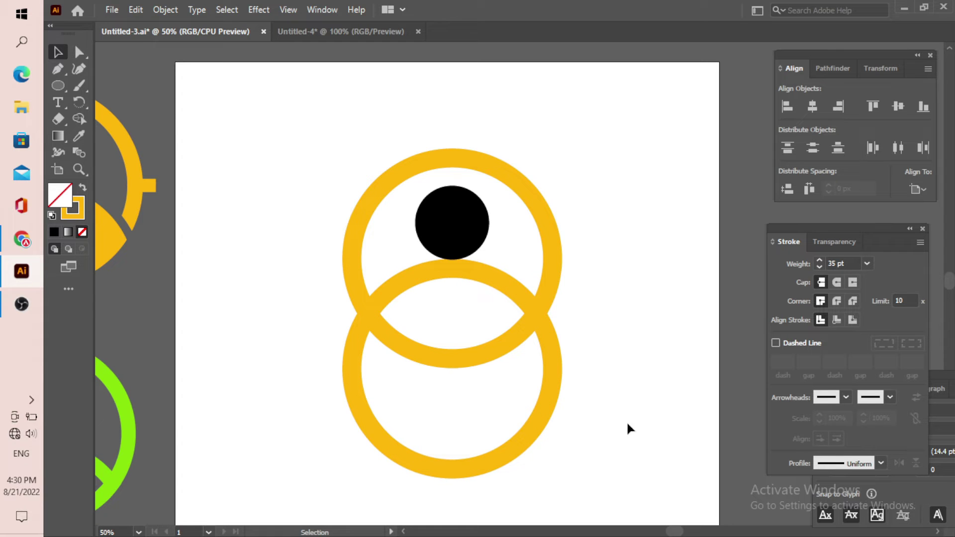
Turn the lower ring into a solid yellow disc and nudge the black circle down
left_click_drag(585, 438, 464, 413)
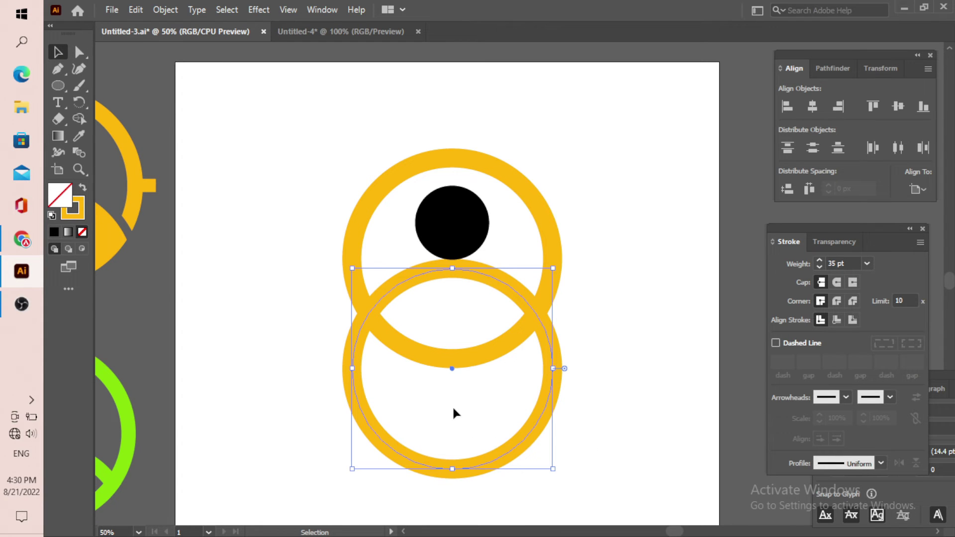
left_click(83, 190)
left_click(264, 213)
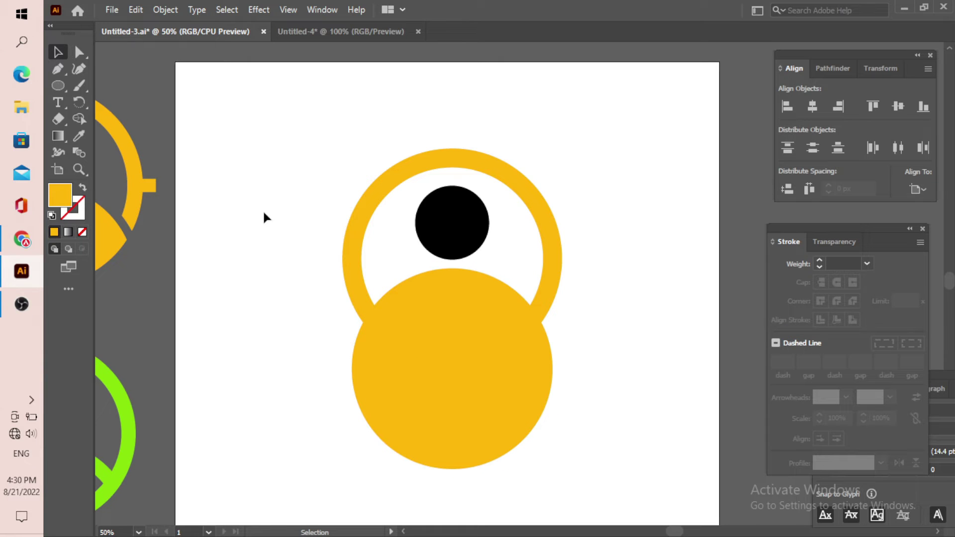
left_click(468, 226)
key("Down")
key("Down")
key("Down")
key("Down")
key("Down")
key("Down")
key("Down")
key("Down")
key("Down")
left_click(614, 288)
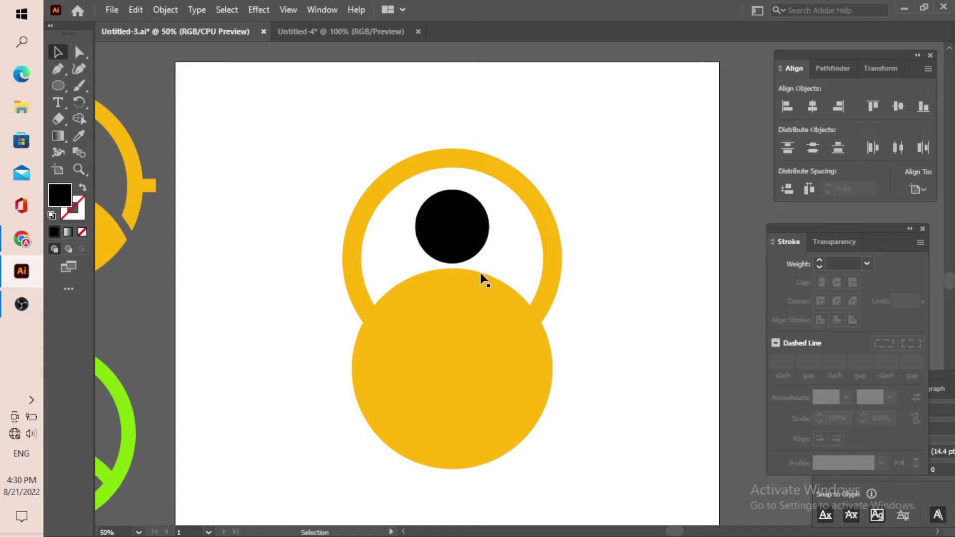
Select the upper yellow ring
left_click(465, 238)
left_click(574, 227)
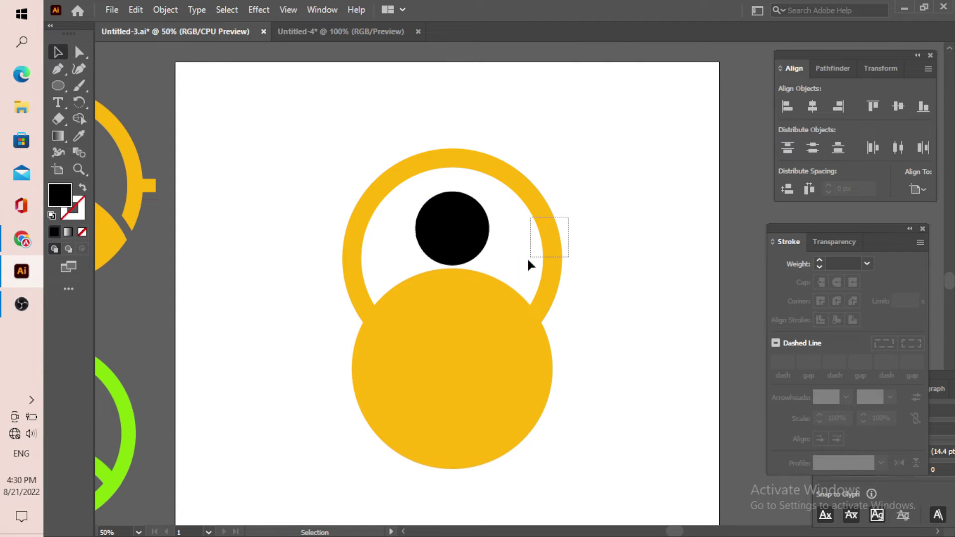
left_click(526, 262)
left_click(580, 198)
left_click(535, 247)
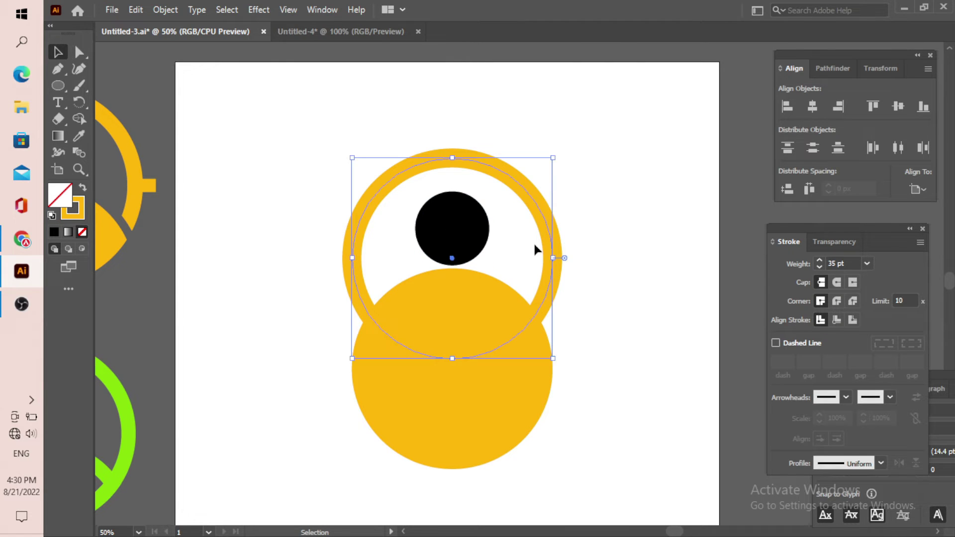
Expand the ring's fill and stroke into a filled shape with Object > Expand
left_click(156, 9)
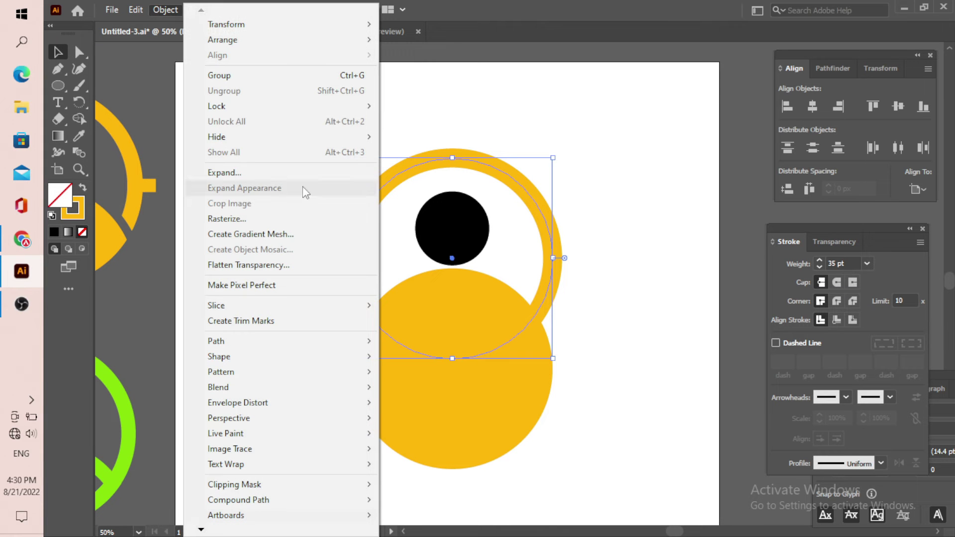
left_click(297, 172)
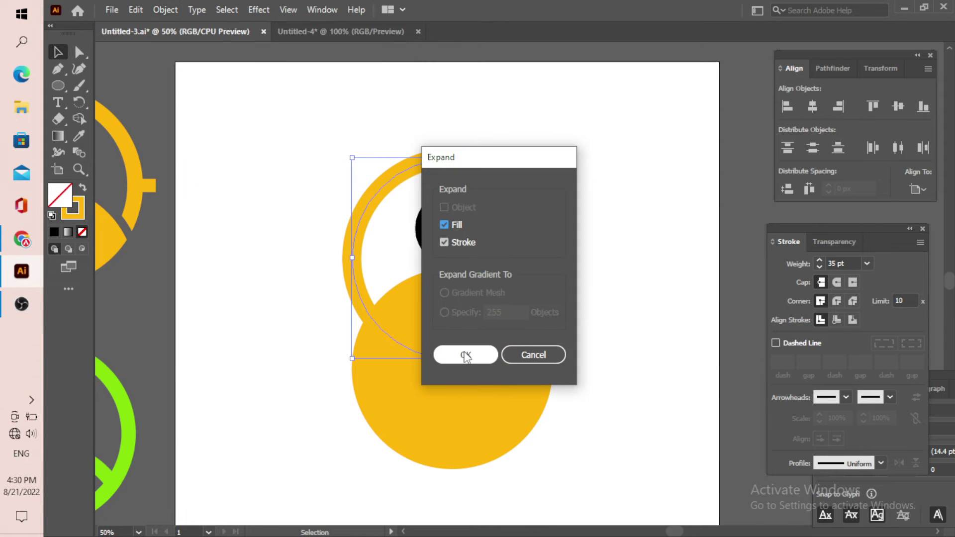
left_click(462, 354)
Select the ring, black head and yellow body together
left_click(637, 321)
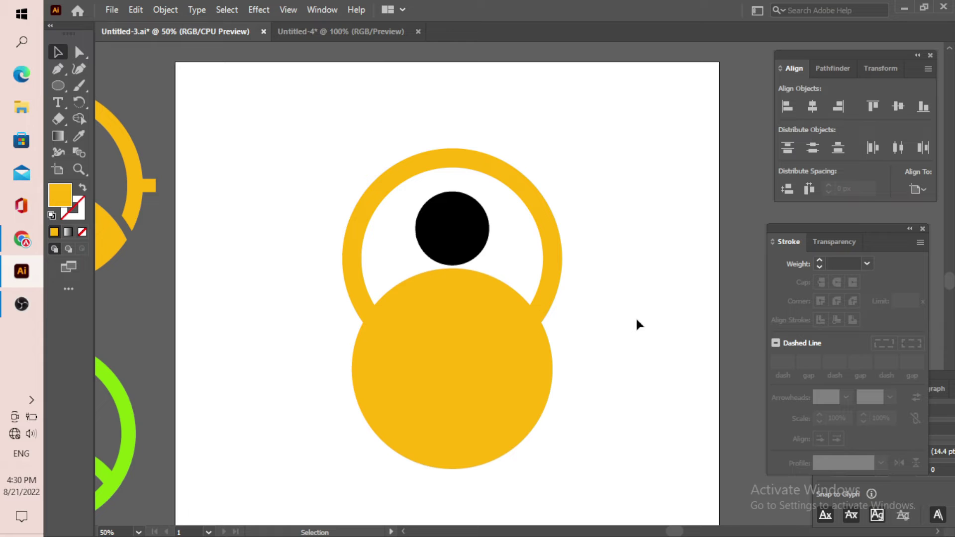
left_click_drag(598, 420, 336, 190)
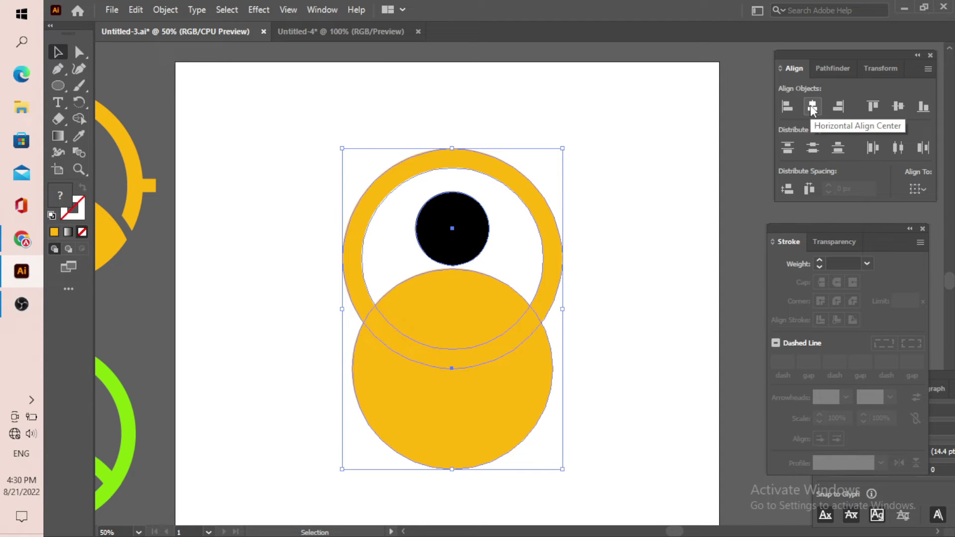
left_click(630, 286)
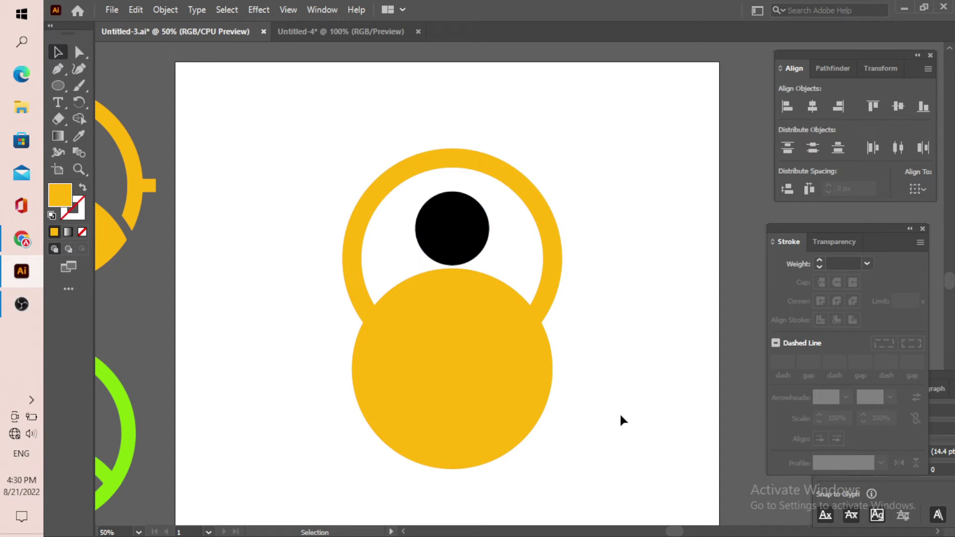
left_click_drag(621, 417, 407, 315)
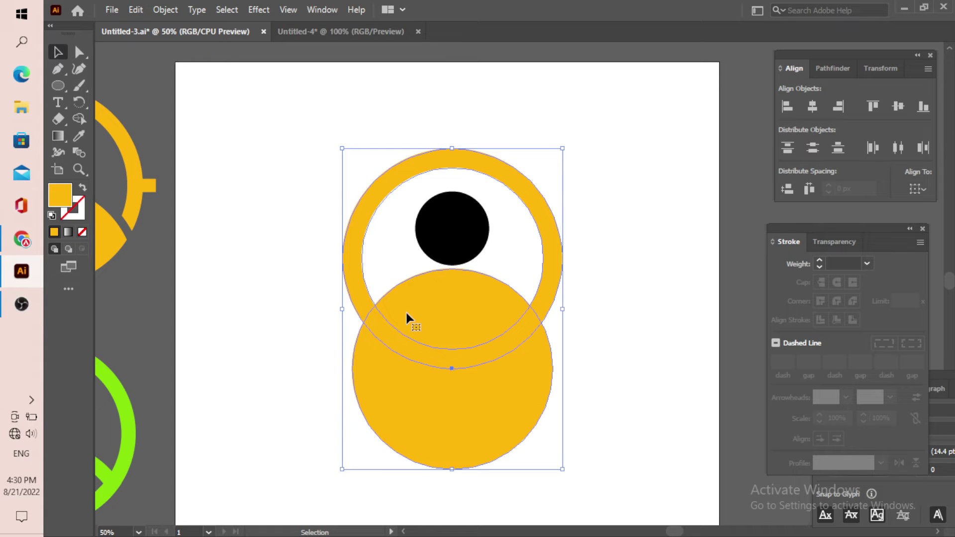
left_click(81, 118)
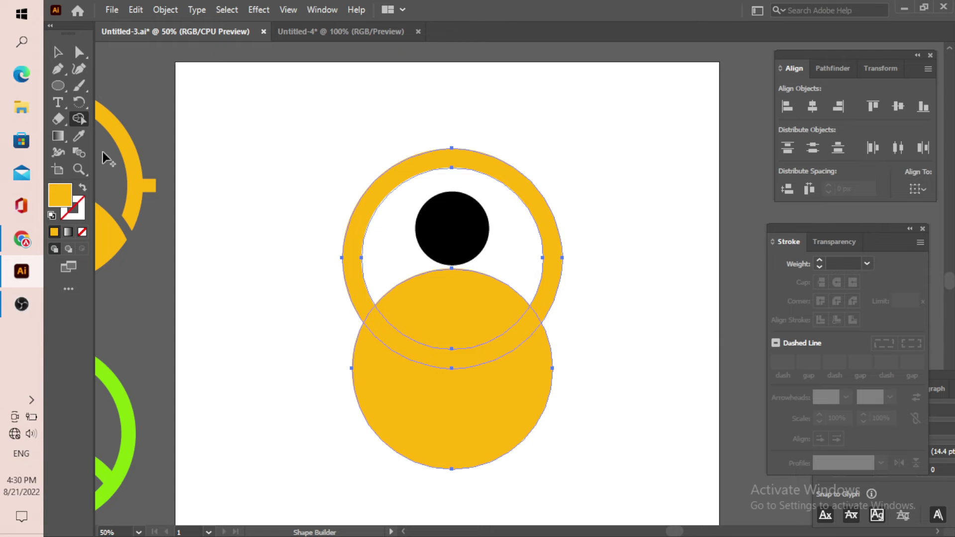
left_click(58, 52)
left_click(388, 259)
left_click(413, 283)
left_click_drag(277, 203, 486, 412)
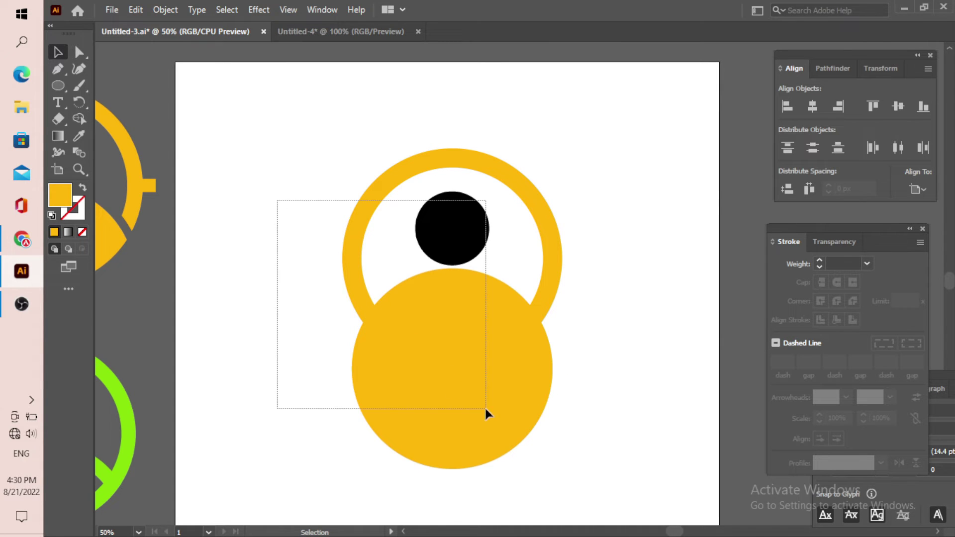
Delete the body's part outside the ring with the Shape Builder, leaving the trimmed body selected
left_click(78, 117)
left_click_drag(310, 356, 449, 418)
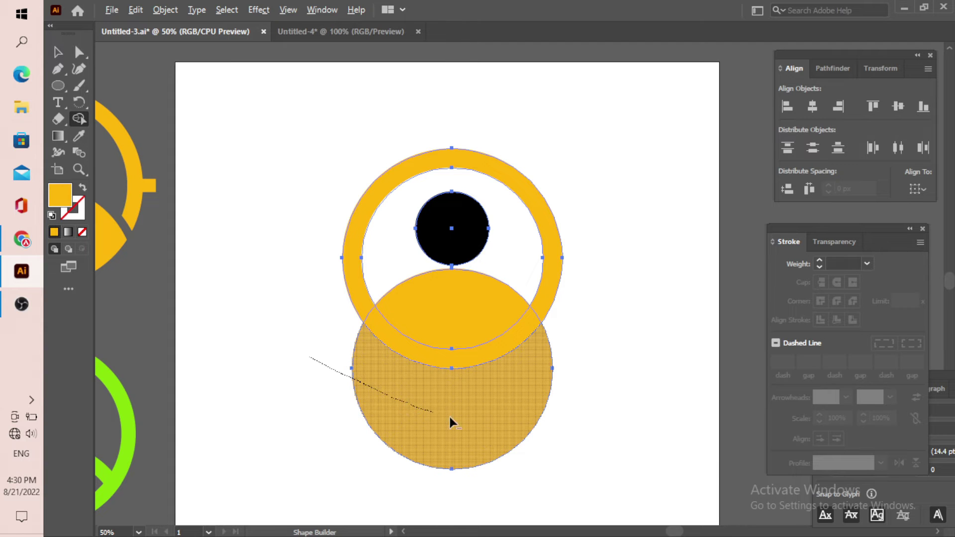
left_click_drag(578, 435, 575, 435)
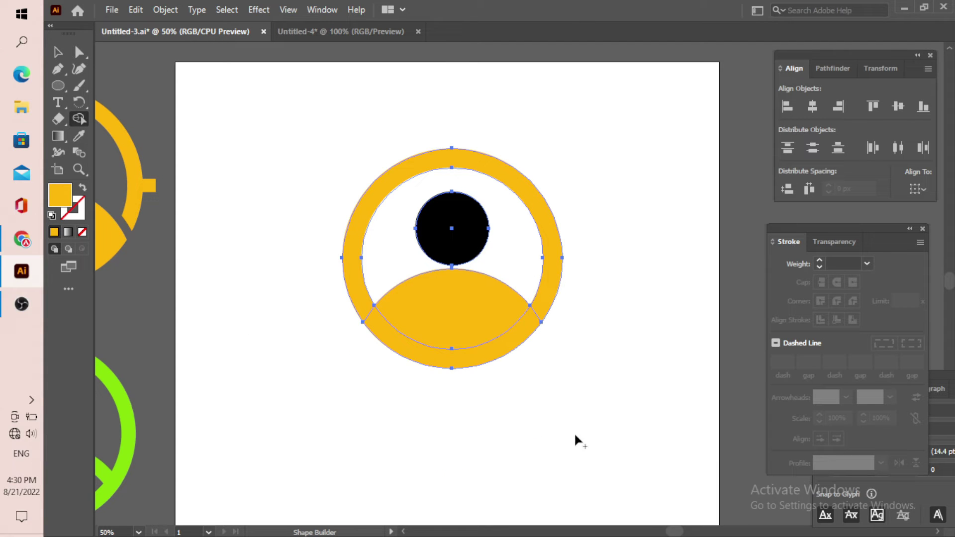
left_click(62, 56)
left_click(335, 201)
left_click(440, 298)
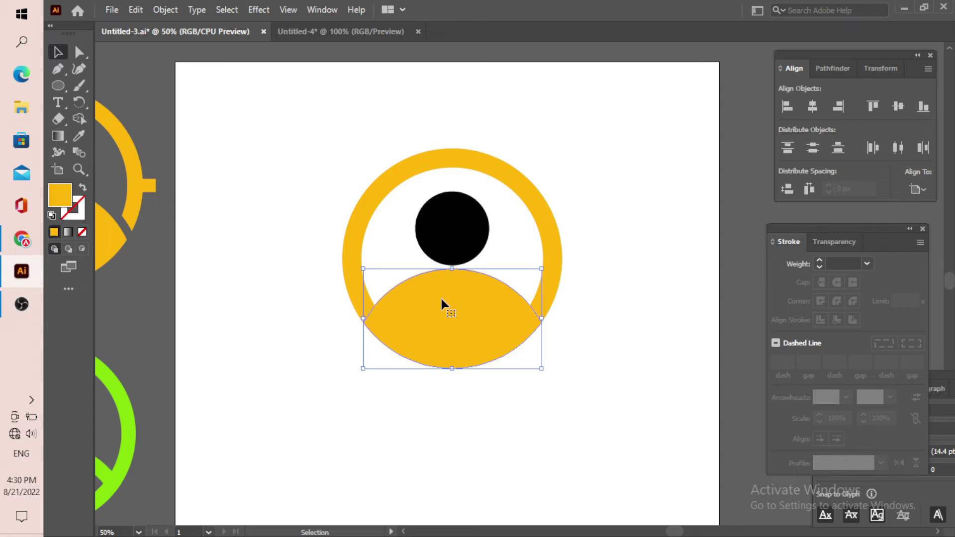
Offset the body shape outward by 17 px with Object > Path > Offset Path
left_click(165, 12)
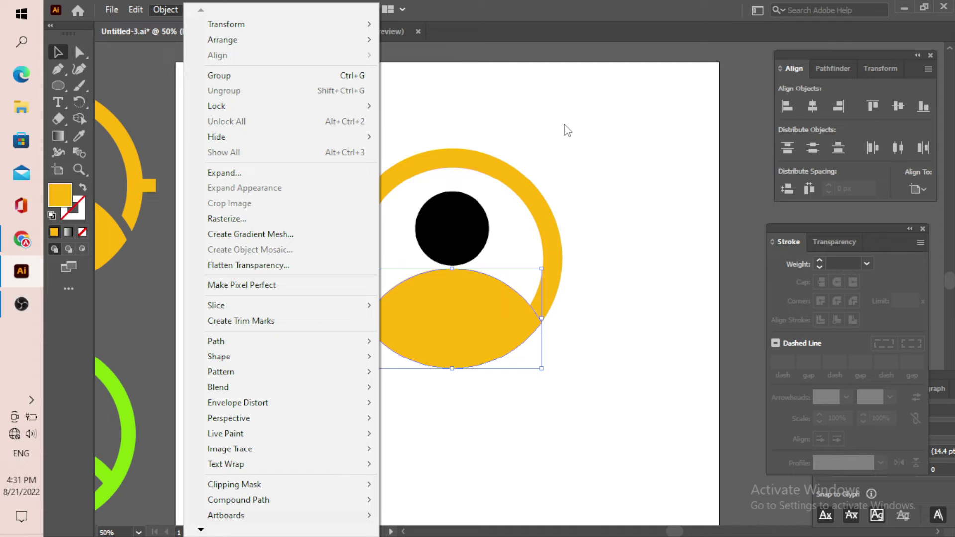
mouse_move(217, 341)
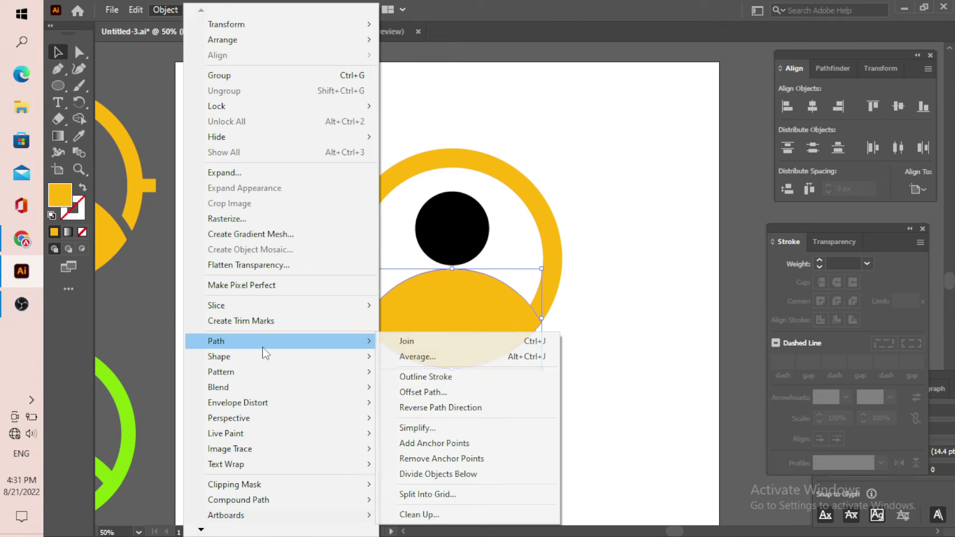
left_click(458, 393)
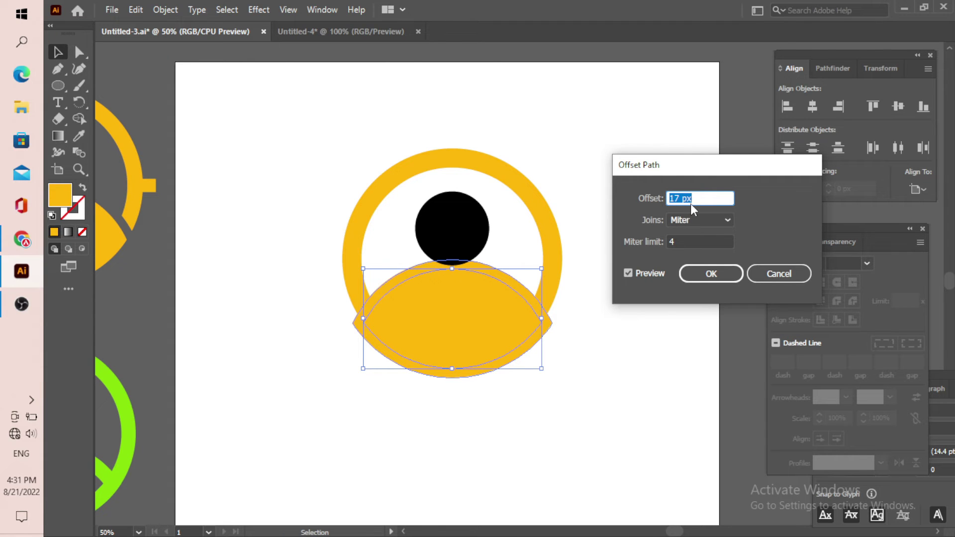
left_click(696, 273)
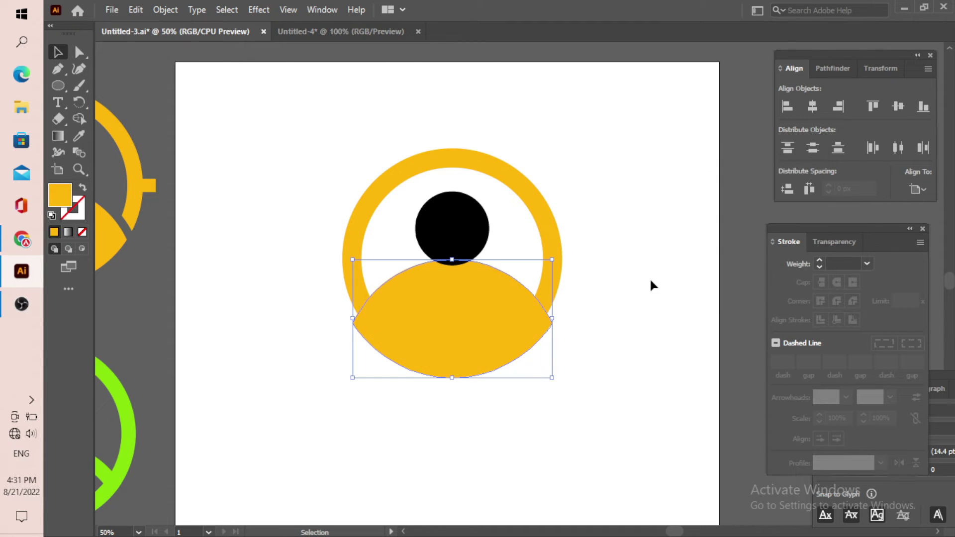
Delete the offset band and ring overlaps on both sides with the Shape Builder
left_click(555, 424)
left_click_drag(554, 417, 405, 289)
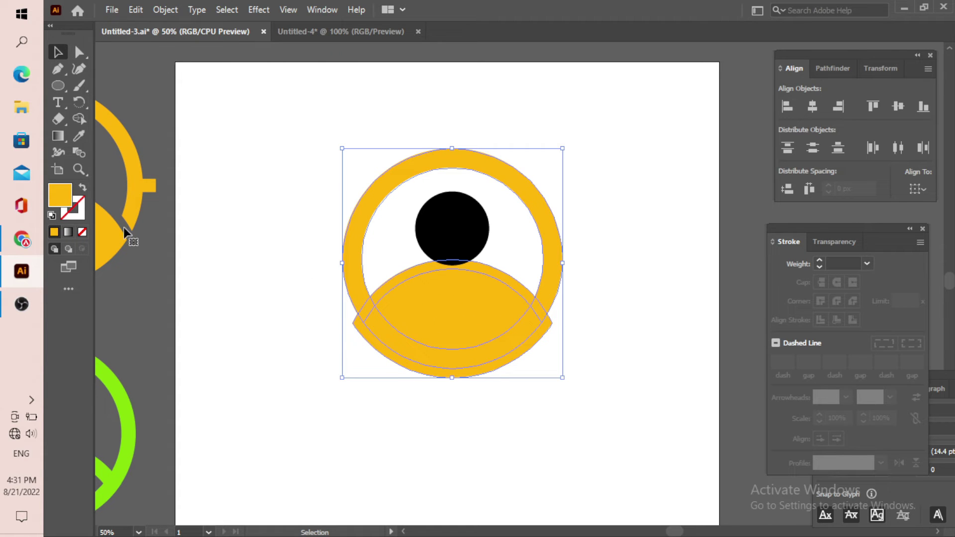
left_click(80, 119)
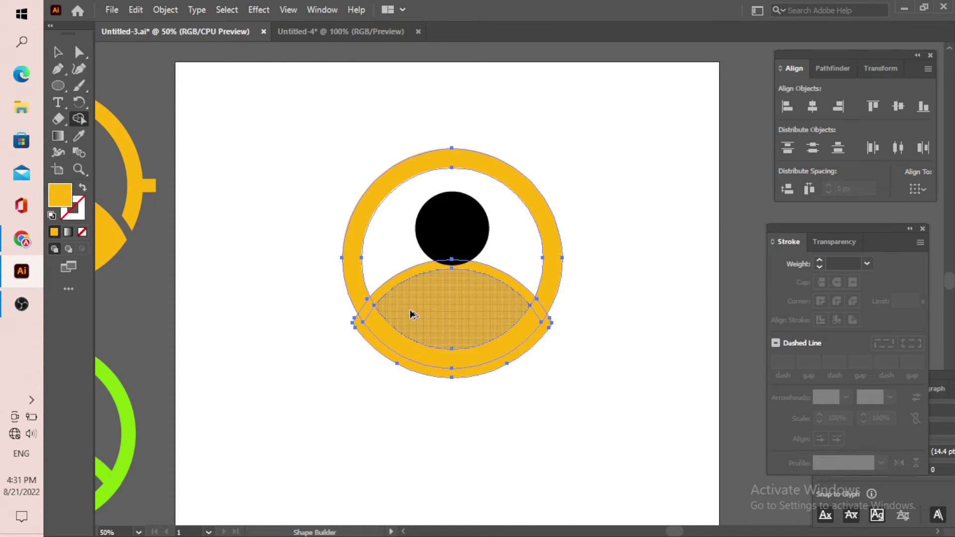
scroll(410, 313, "up", 2)
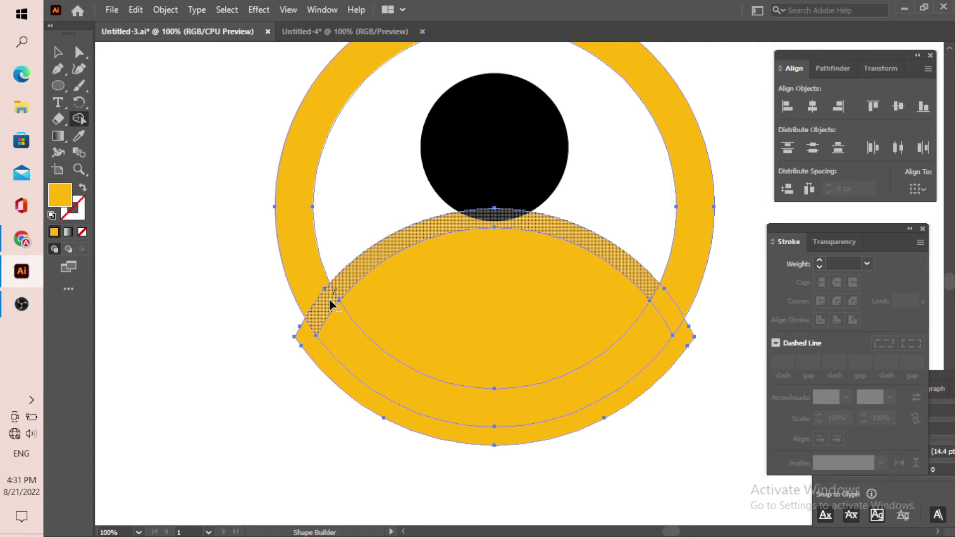
left_click_drag(337, 294, 307, 344)
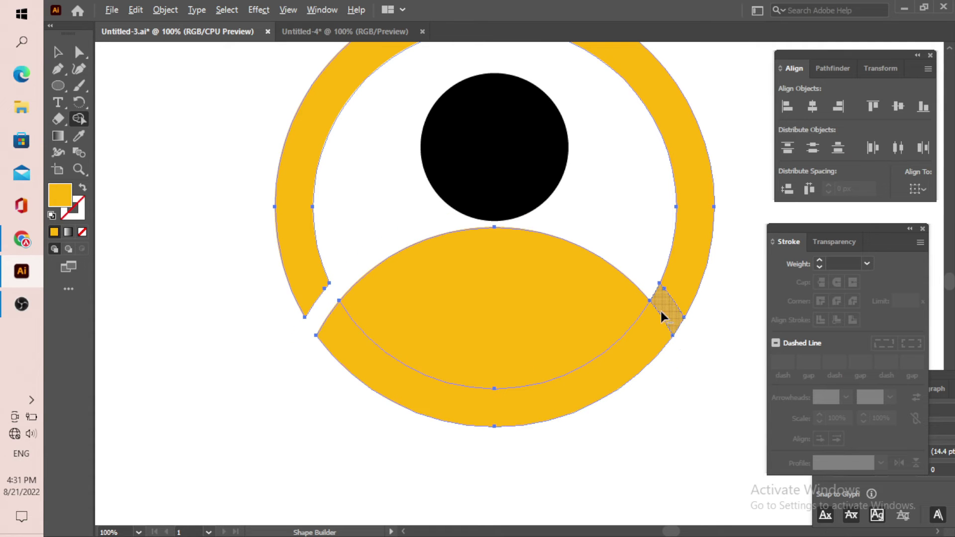
left_click_drag(662, 309, 676, 359)
key("ctrl+minus")
scroll(491, 318, "up", 1)
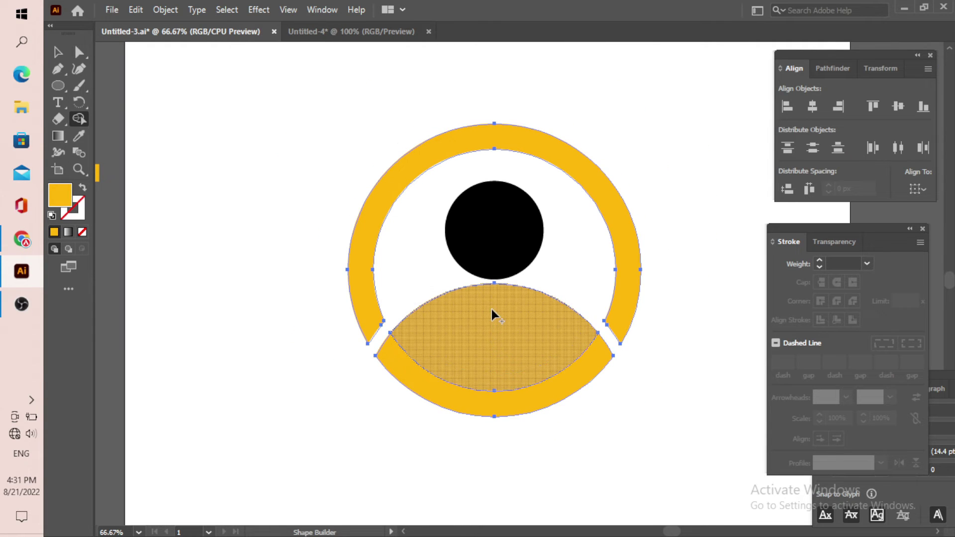
Drag the body down to inspect the ring gaps, then undo the move
left_click(58, 51)
left_click(175, 74)
left_click(490, 326)
left_click(327, 185)
left_click_drag(473, 307, 478, 398)
key("ctrl+z")
Nudge the black head circle slightly down
left_click(291, 164)
left_click(491, 235)
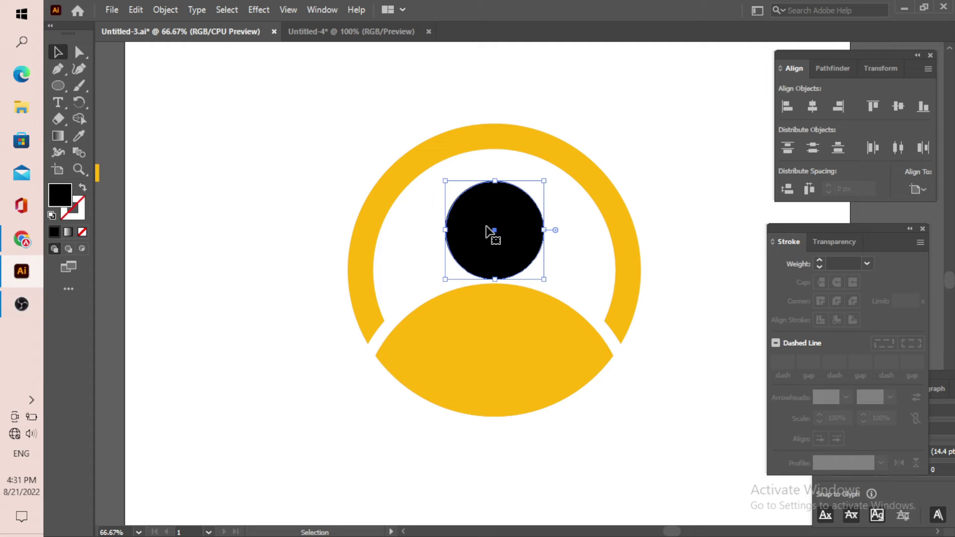
key("Down")
key("Down")
key("Down")
key("Down")
Offset the black head circle outward by 17 px and select all the artwork
left_click(159, 10)
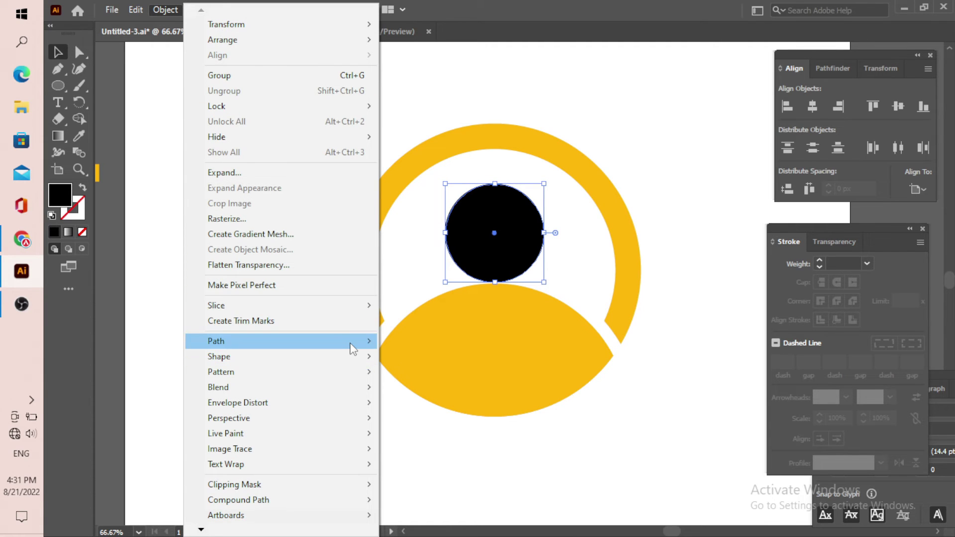
mouse_move(283, 341)
left_click(466, 393)
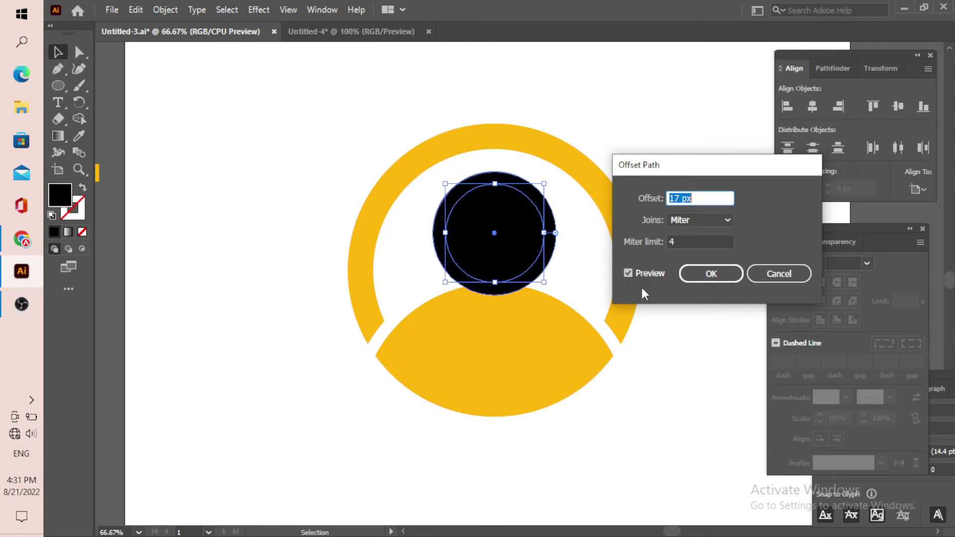
left_click(711, 273)
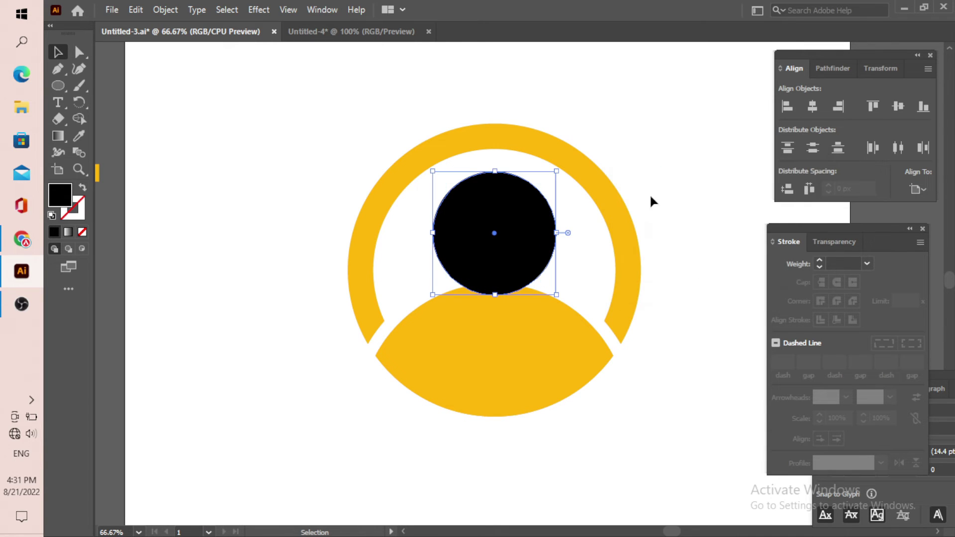
key("ctrl+a")
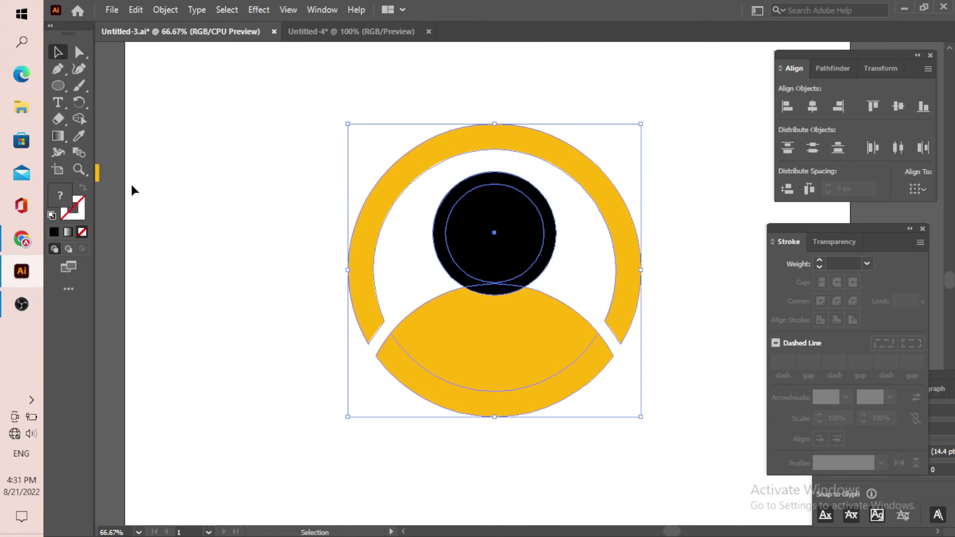
left_click(78, 118)
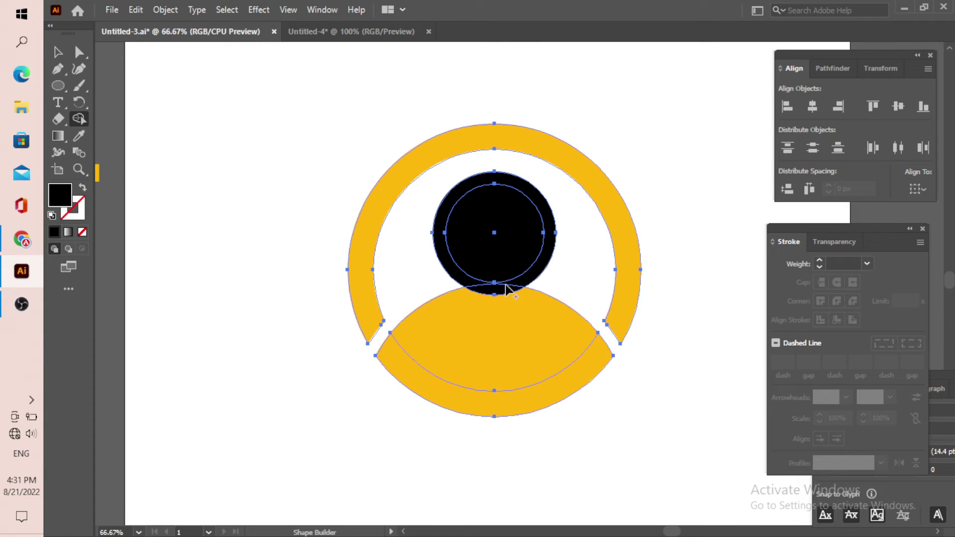
Remove the head's offset band from the body with the Shape Builder, leaving a curved gap
scroll(498, 293, "up", 3)
mouse_move(565, 261)
left_mouse_down()
mouse_move(454, 286)
mouse_move(380, 256)
left_mouse_up()
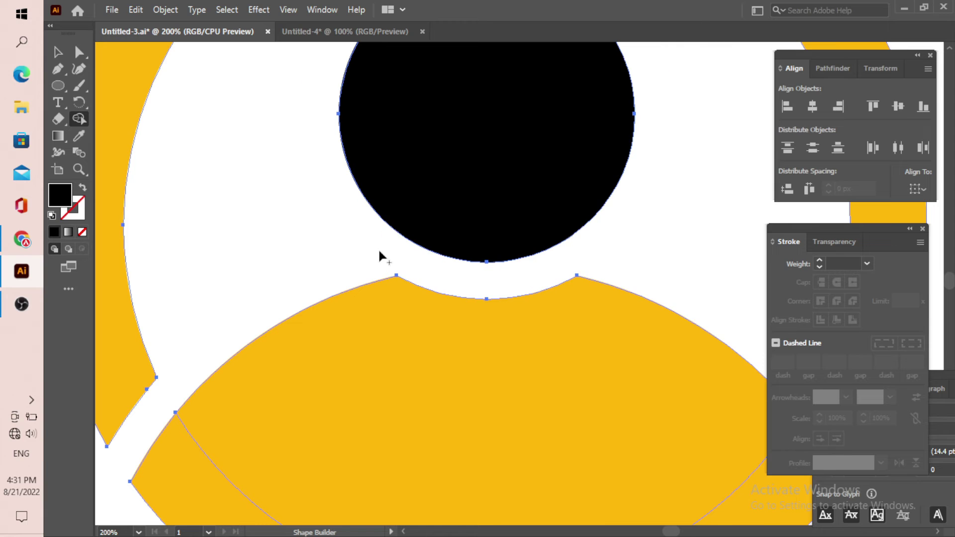
key("ctrl+0")
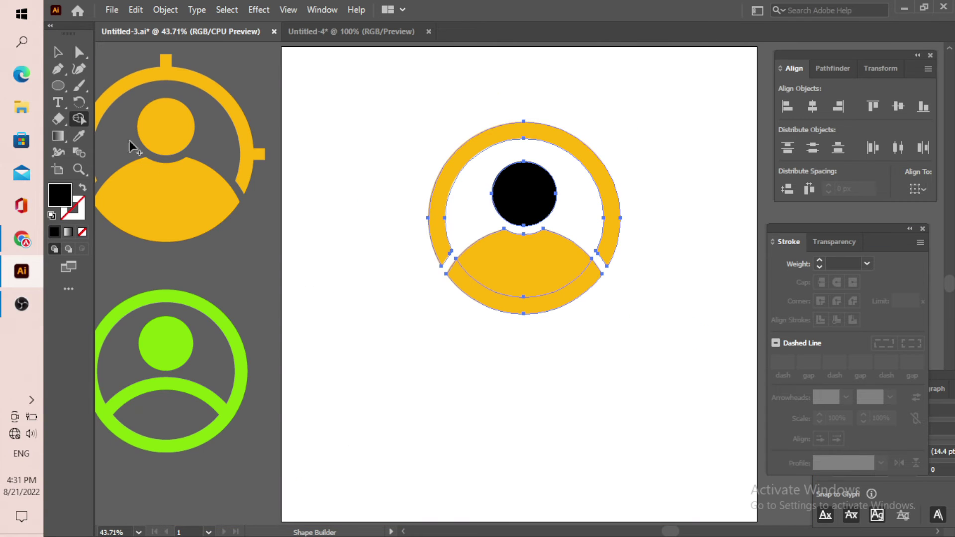
left_click(56, 54)
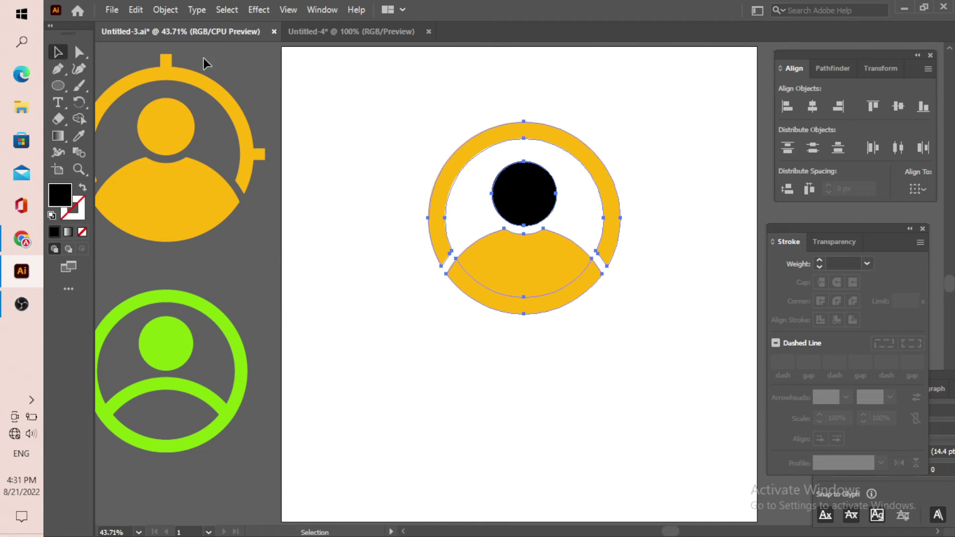
left_click(419, 110)
Select the black head circle so it can be recoloured
scroll(449, 224, "down", 1)
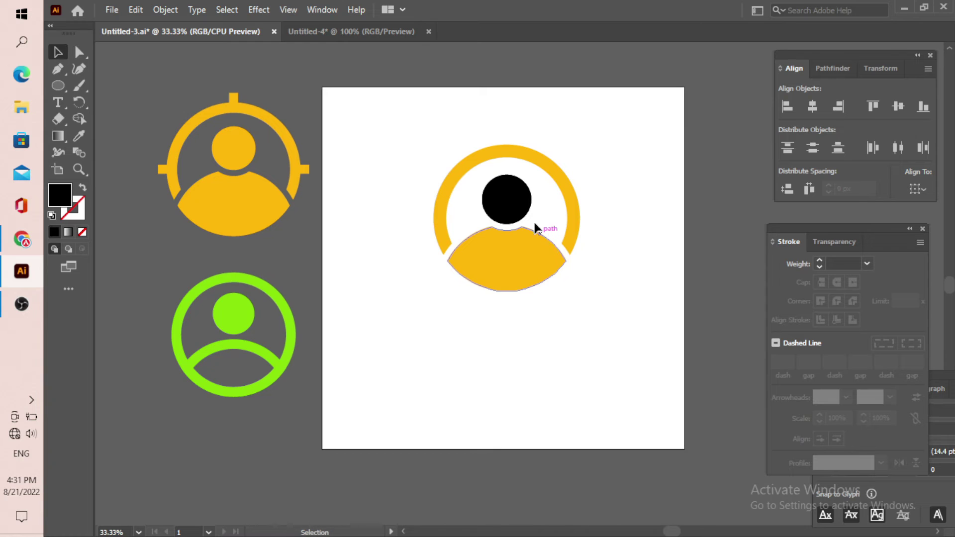
scroll(531, 223, "up", 1)
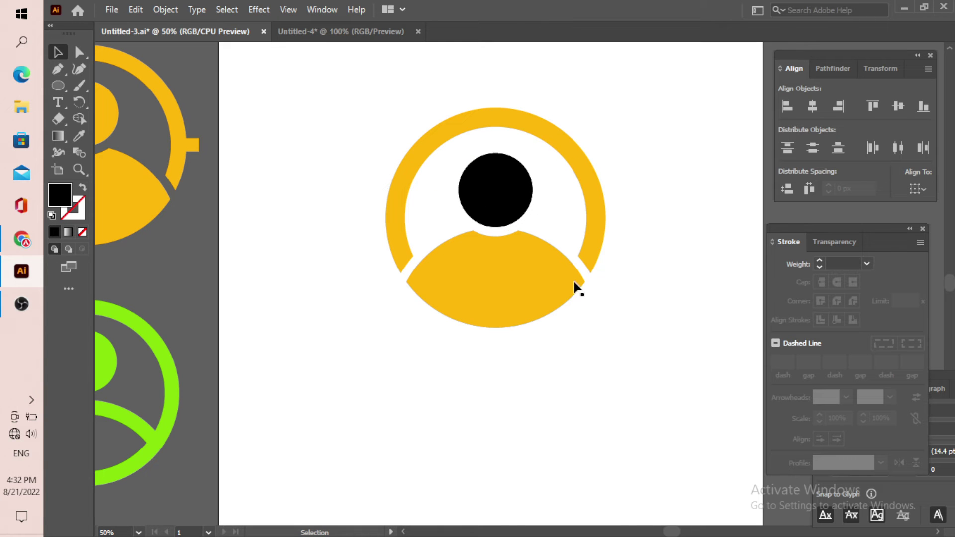
scroll(522, 251, "up", 1)
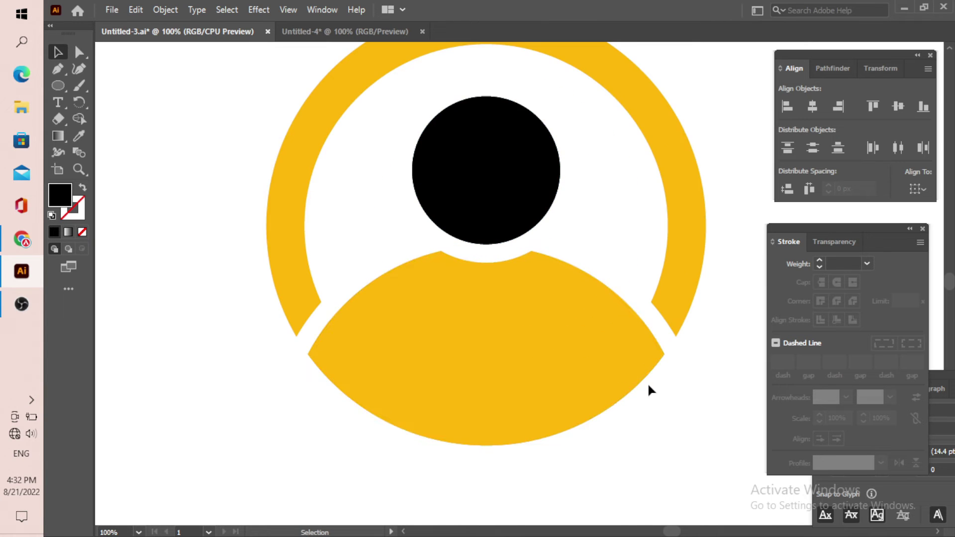
left_click_drag(267, 94, 552, 333)
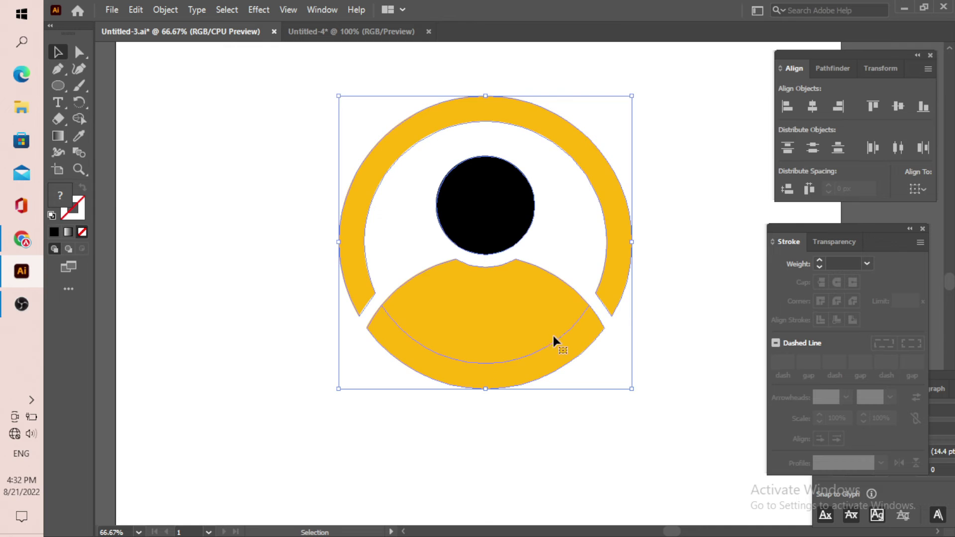
left_click(157, 175)
left_click(490, 204)
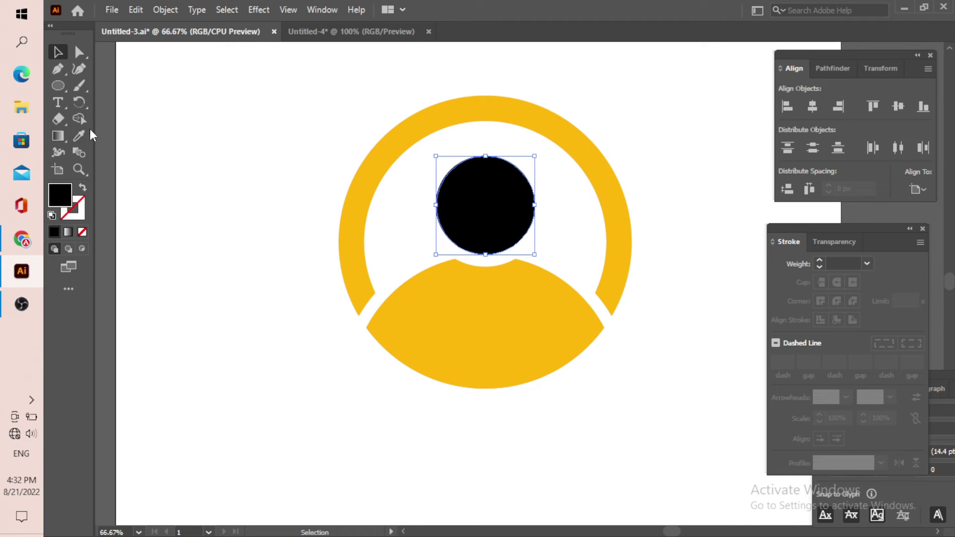
left_click(79, 135)
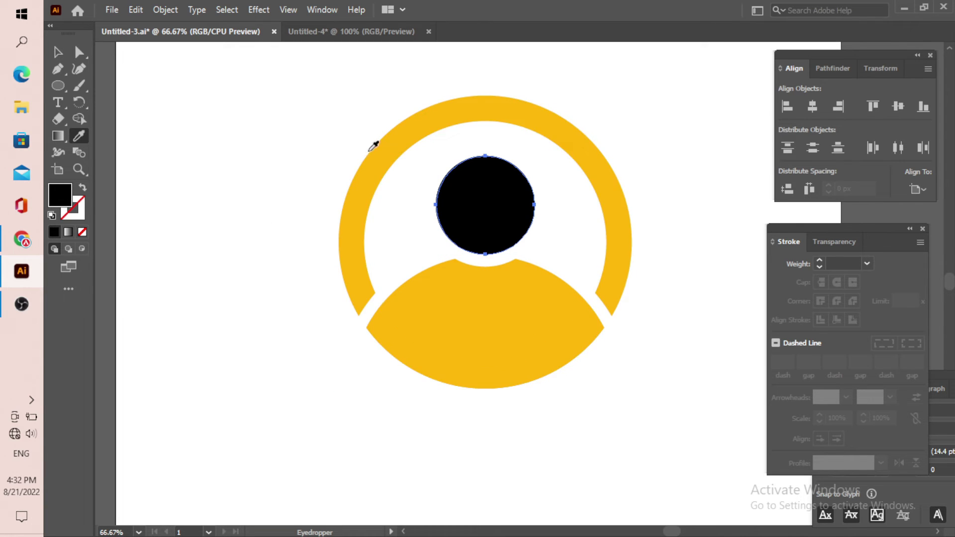
Recolour the head circle to the ring's yellow and group all the icon's shapes
left_click(386, 153)
left_click(58, 52)
left_click(199, 72)
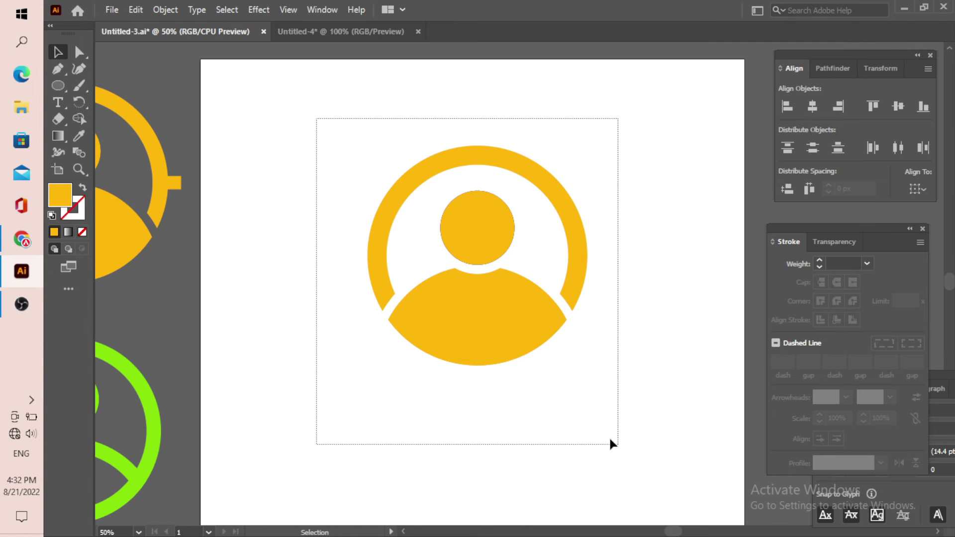
left_click_drag(316, 121, 611, 442)
right_click(463, 249)
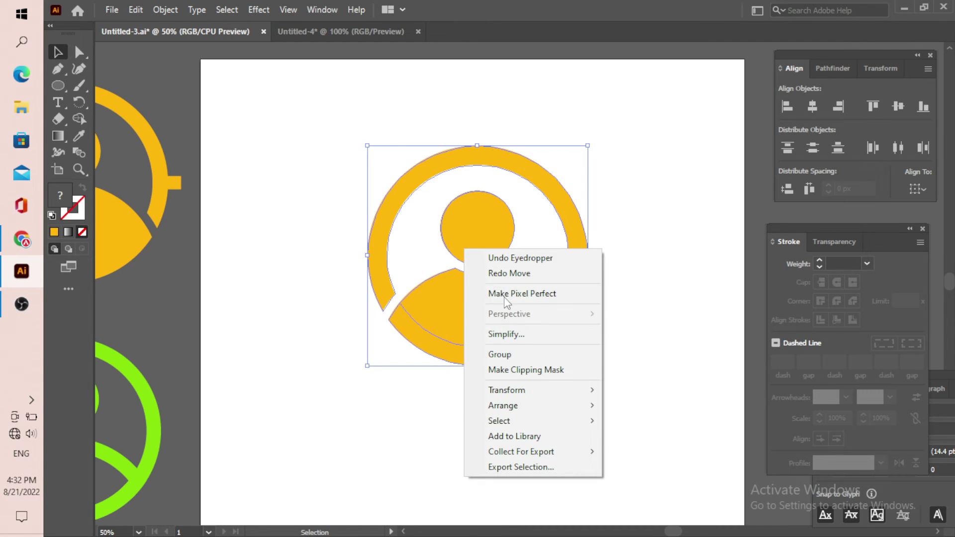
left_click(508, 352)
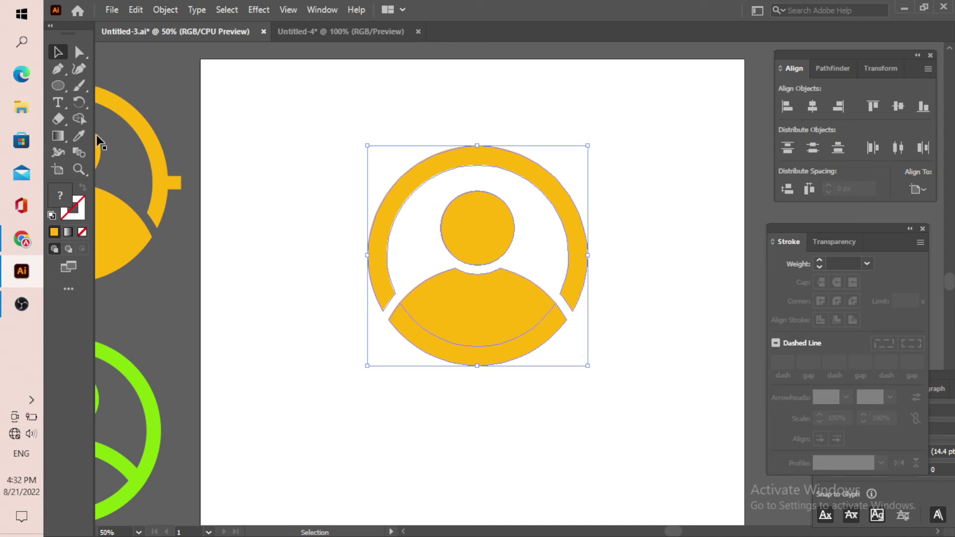
left_click(55, 84)
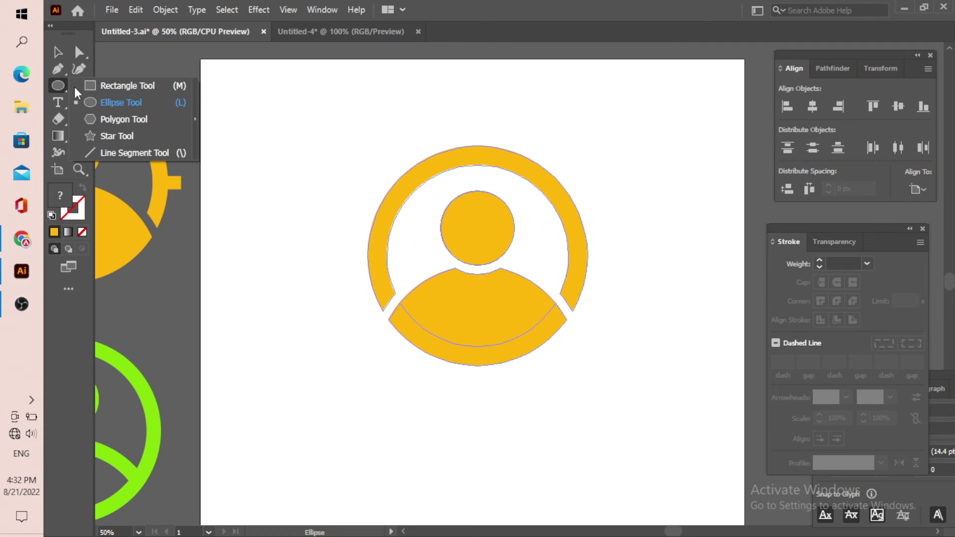
Draw a small yellow rectangle at the ring's right edge and make it shorter
left_click(143, 85)
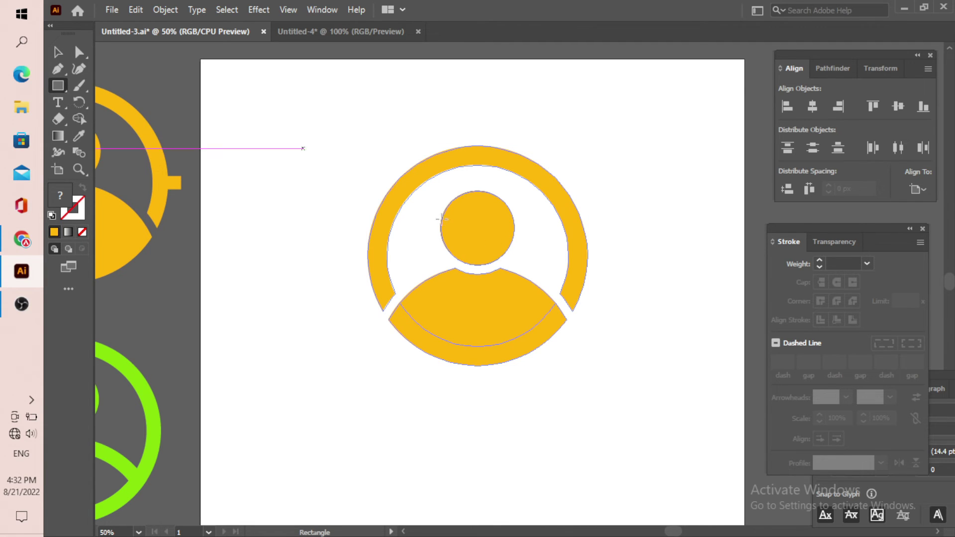
scroll(583, 255, "up", 1)
scroll(583, 255, "up", 1)
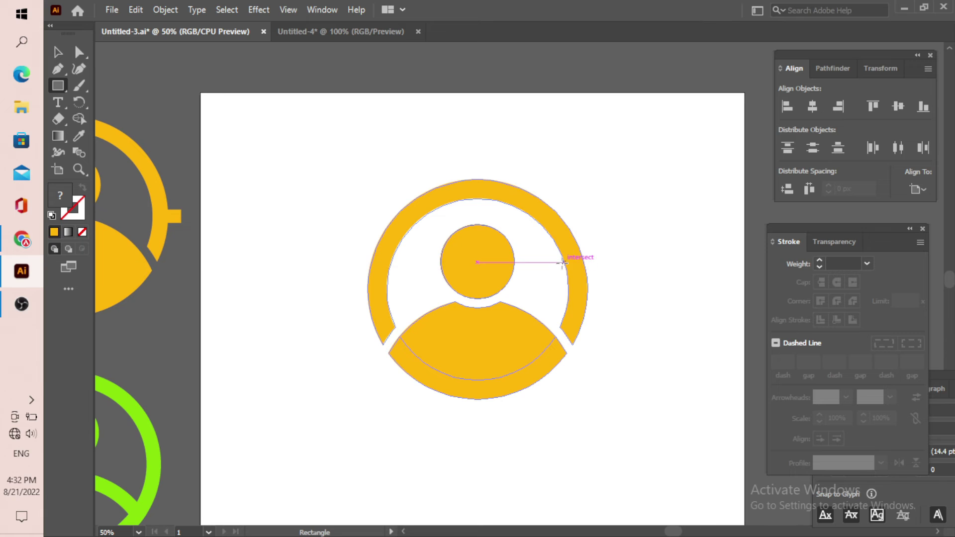
mouse_move(567, 269)
left_mouse_down()
mouse_move(574, 283)
mouse_move(608, 292)
left_mouse_up()
left_click(58, 51)
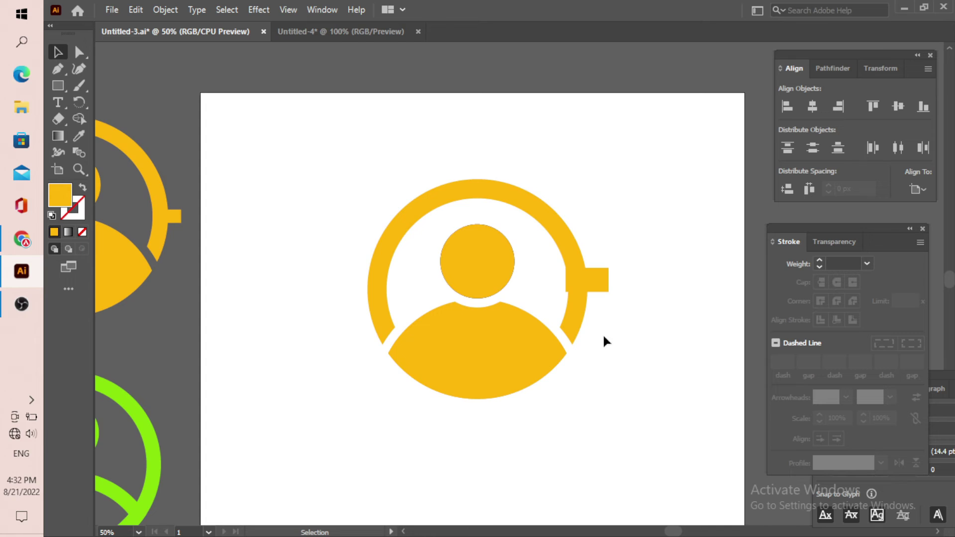
scroll(599, 316, "up", 2)
mouse_move(574, 265)
left_mouse_down()
mouse_move(574, 253)
mouse_move(536, 237)
left_mouse_up()
Centre the tick vertically on the ring and place a copy at the ring's left edge
left_click(627, 164)
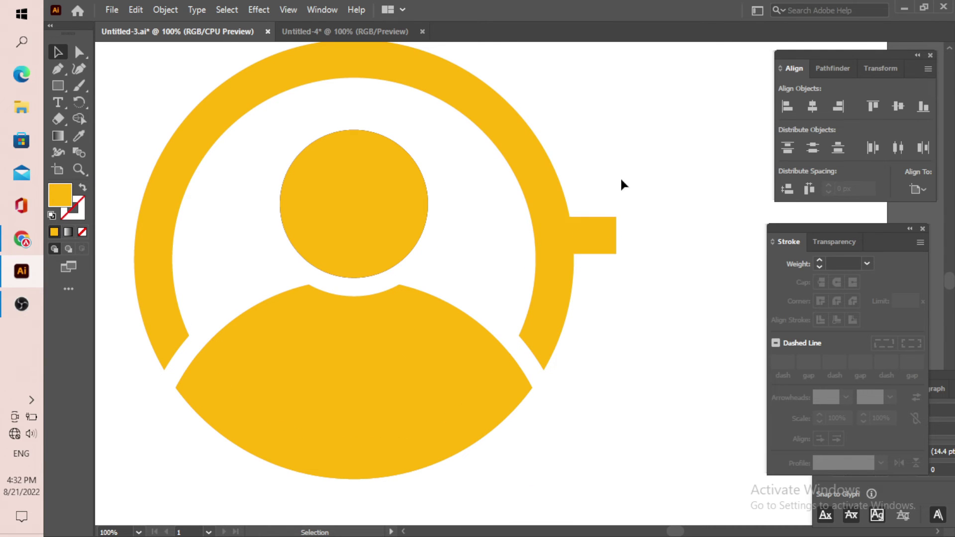
left_click_drag(622, 177, 560, 288)
left_click(890, 110)
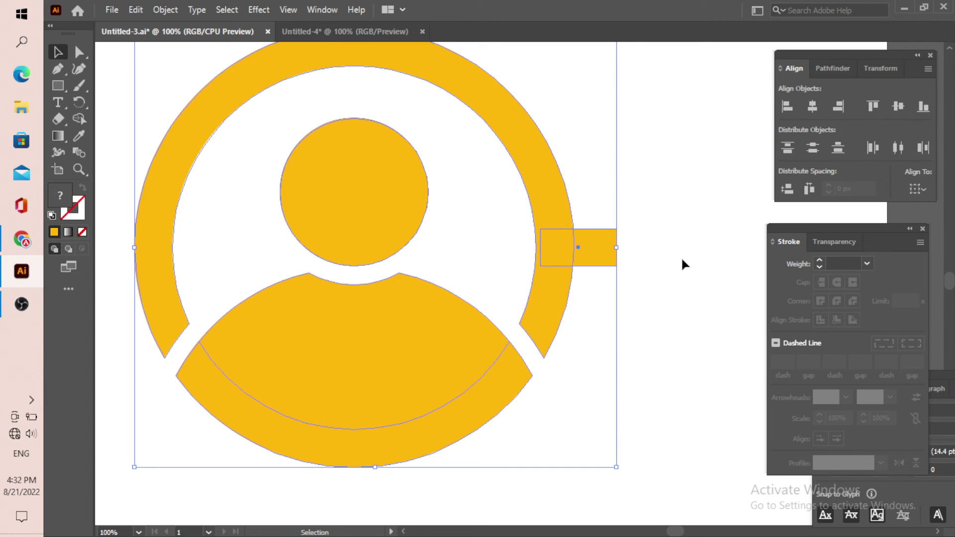
left_click(677, 268)
mouse_move(604, 267)
left_mouse_down()
mouse_move(681, 275)
mouse_move(218, 248)
left_mouse_up()
left_click(302, 280)
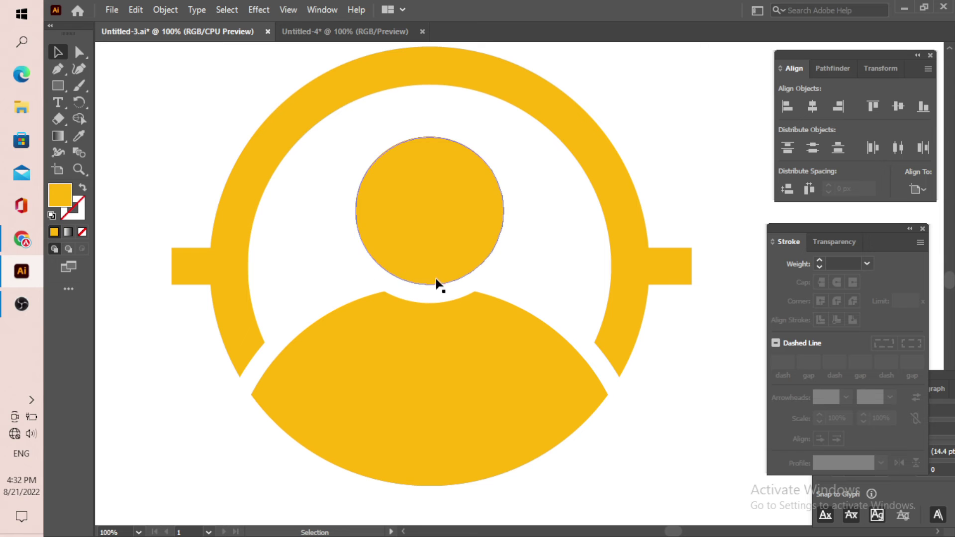
Copy the left tick up to the ring's top and rotate it 90° upright
scroll(428, 284, "down", 1, "alt")
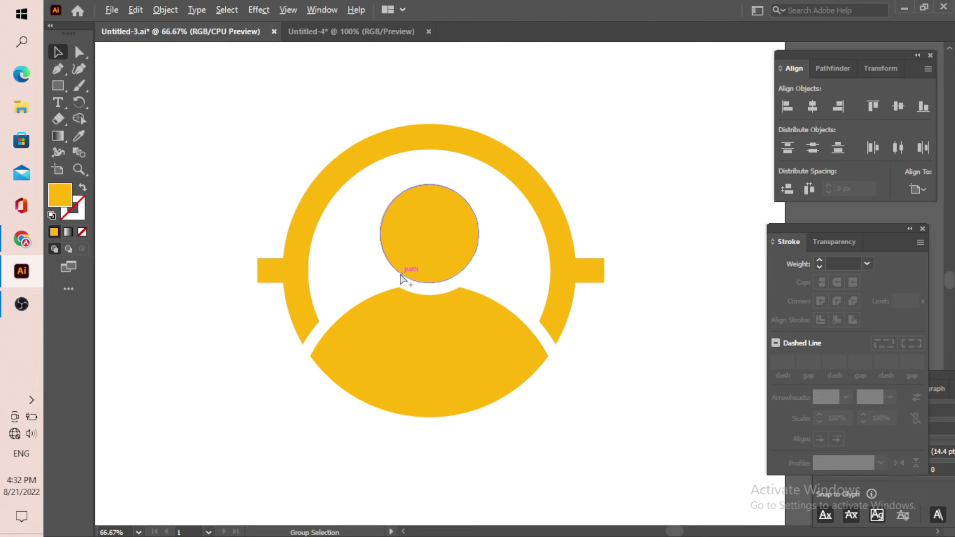
scroll(400, 280, "up", 1, "alt")
left_click(210, 270)
mouse_move(211, 270)
left_mouse_down()
mouse_move(465, 70)
mouse_move(445, 75)
left_mouse_up()
scroll(498, 167, "up", 3)
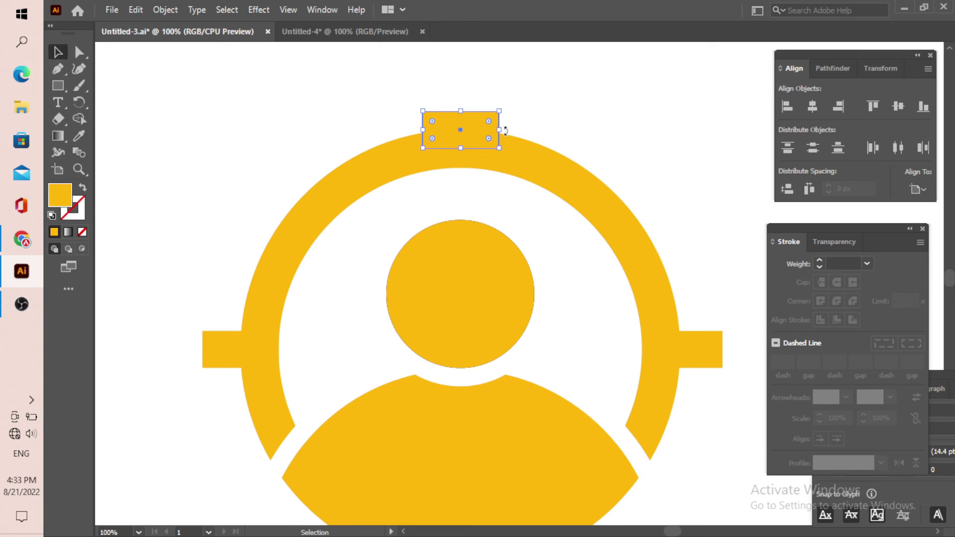
left_click_drag(505, 131, 458, 196)
left_click(522, 187)
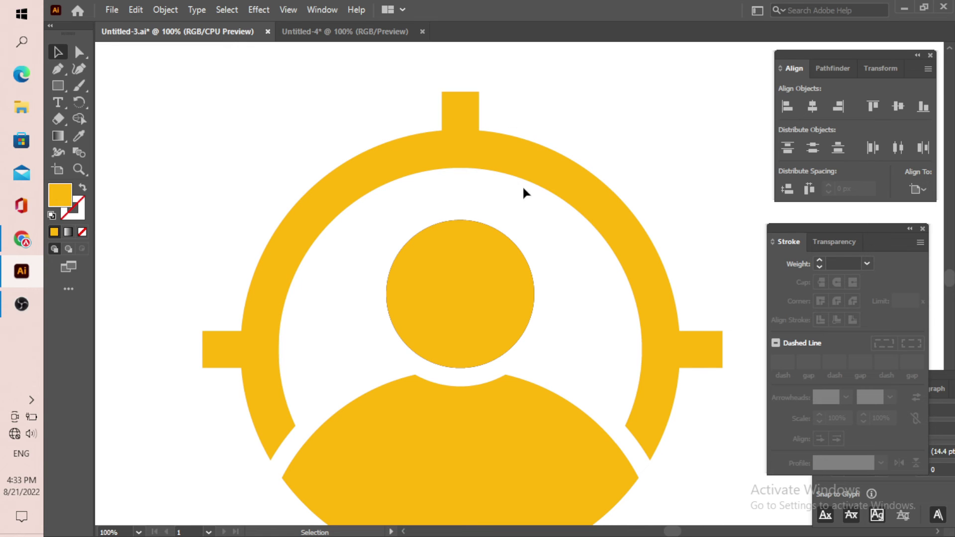
scroll(527, 188, "down", 1, "alt")
scroll(532, 188, "down", 1, "alt")
scroll(532, 187, "down", 2)
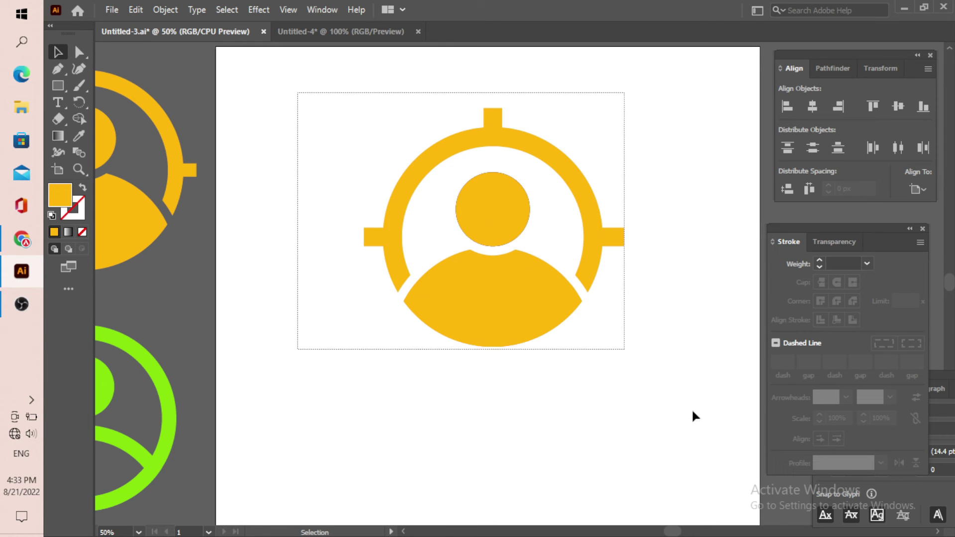
Group all the crosshair icon's parts and move the group onto the pasteboard
left_click_drag(297, 91, 701, 417)
right_click(482, 214)
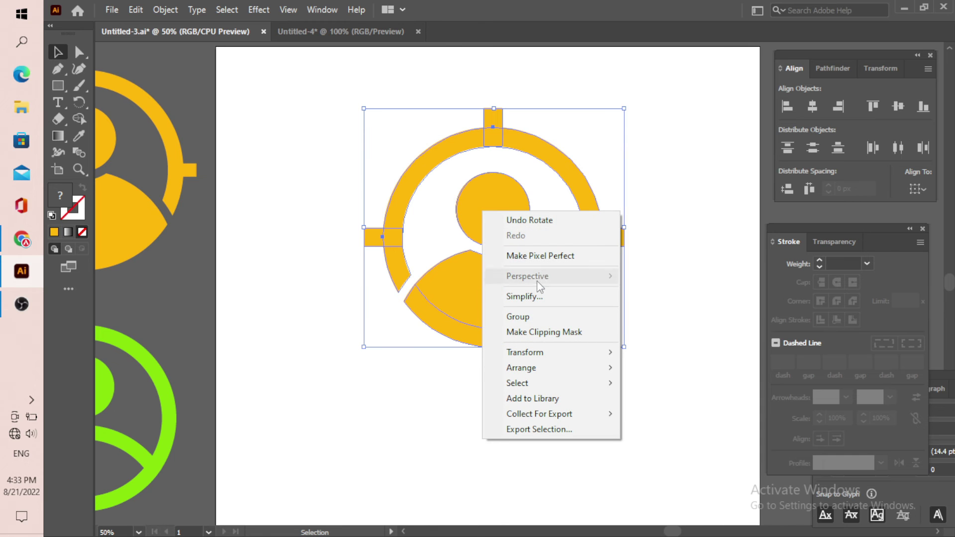
left_click(531, 312)
scroll(429, 203, "down", 2)
mouse_move(457, 214)
left_mouse_down()
mouse_move(596, 99)
mouse_move(189, 460)
left_mouse_up()
left_click(323, 360)
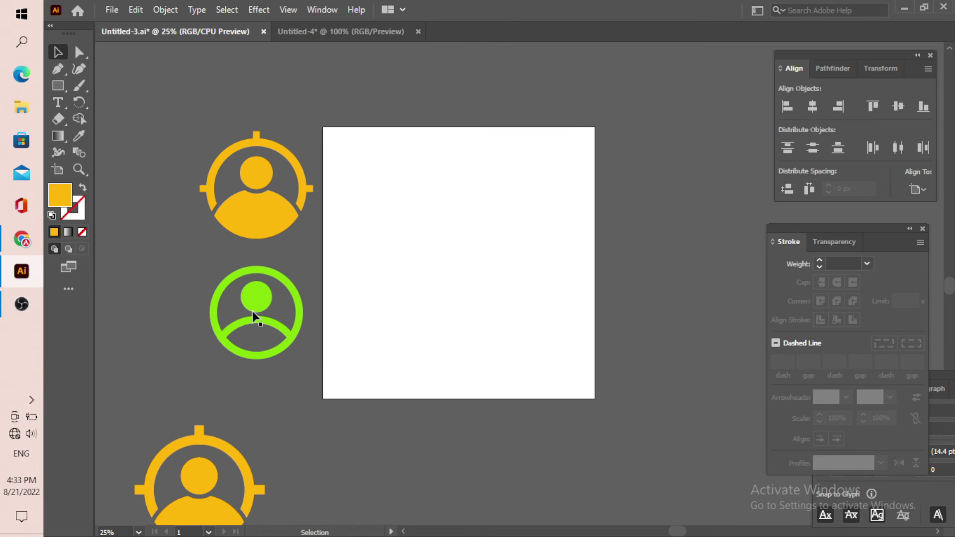
Zoom in on the now-empty artboard
key("z")
scroll(456, 261, "left", 2)
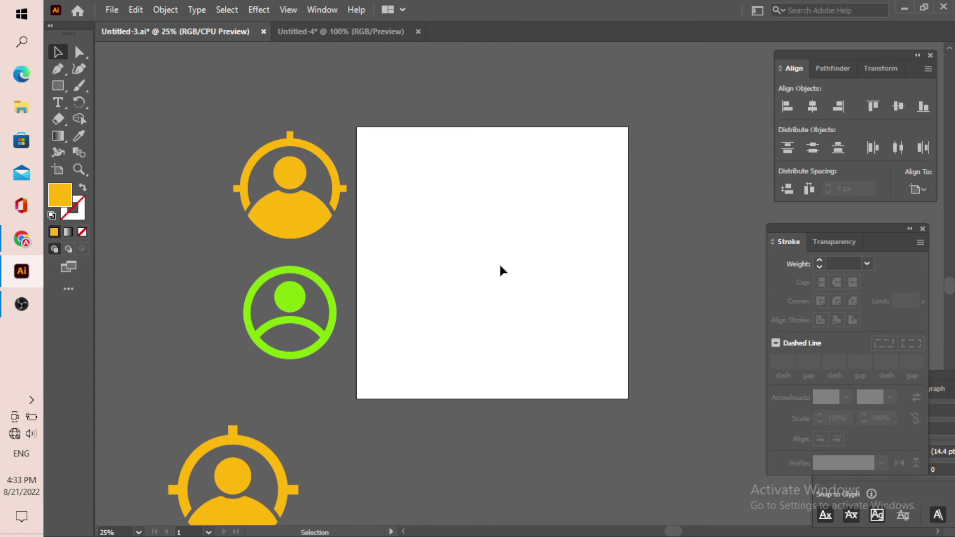
scroll(499, 270, "up", 1)
scroll(499, 270, "up", 2)
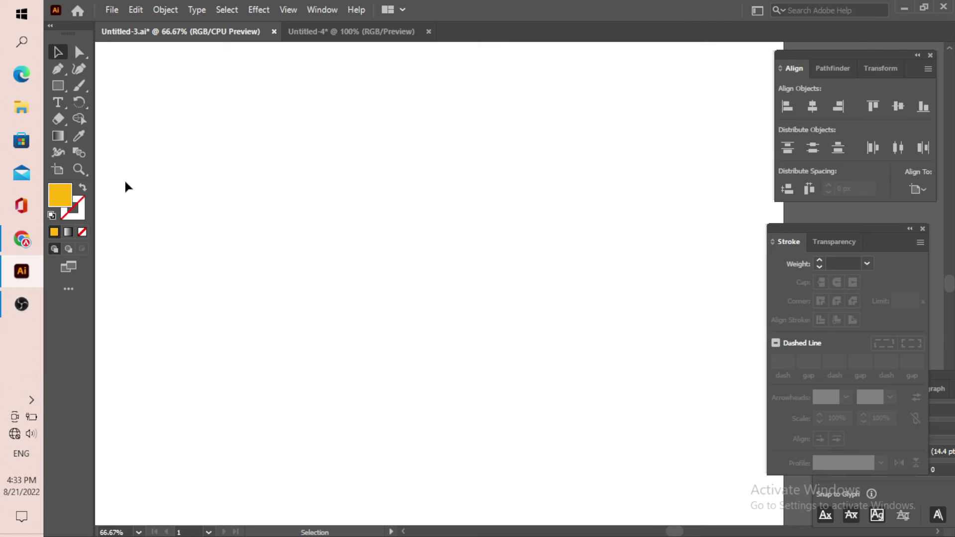
left_click(61, 86)
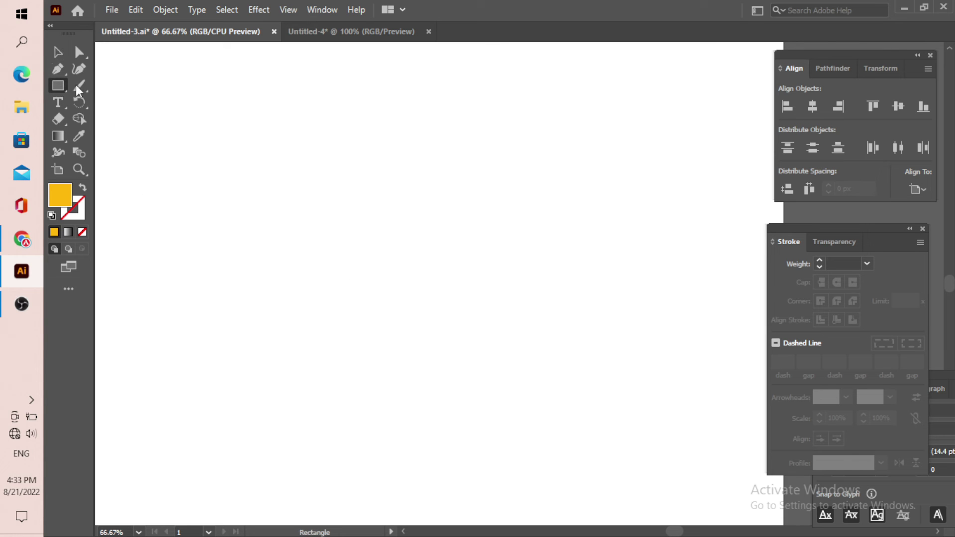
Draw a large circle and make it an unfilled yellow ring with a 25 pt stroke
key("l")
left_click_drag(401, 274, 499, 298)
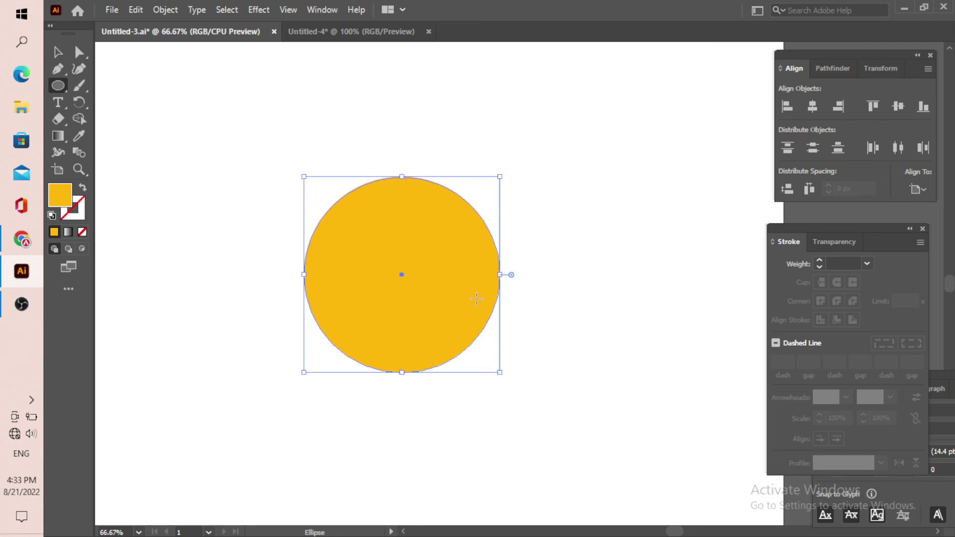
left_click(82, 187)
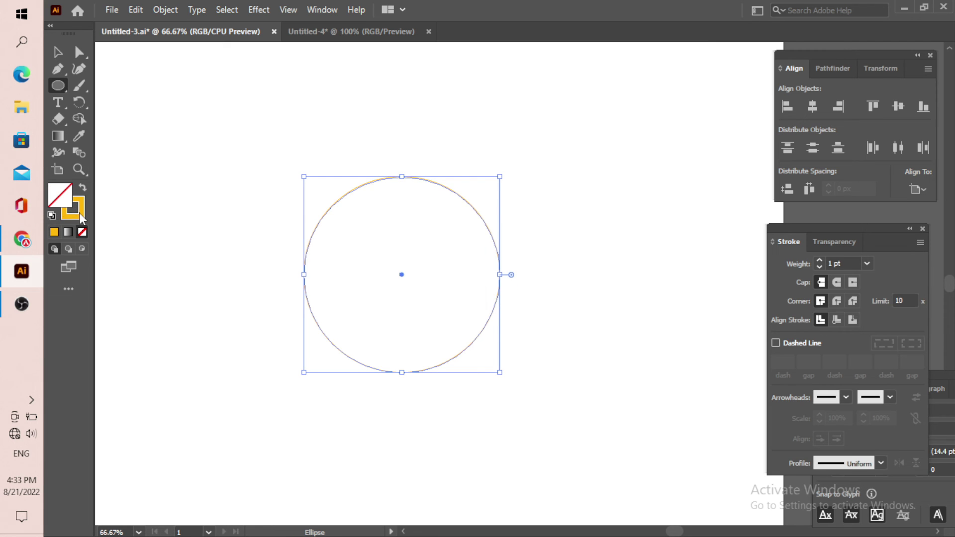
left_click(79, 213)
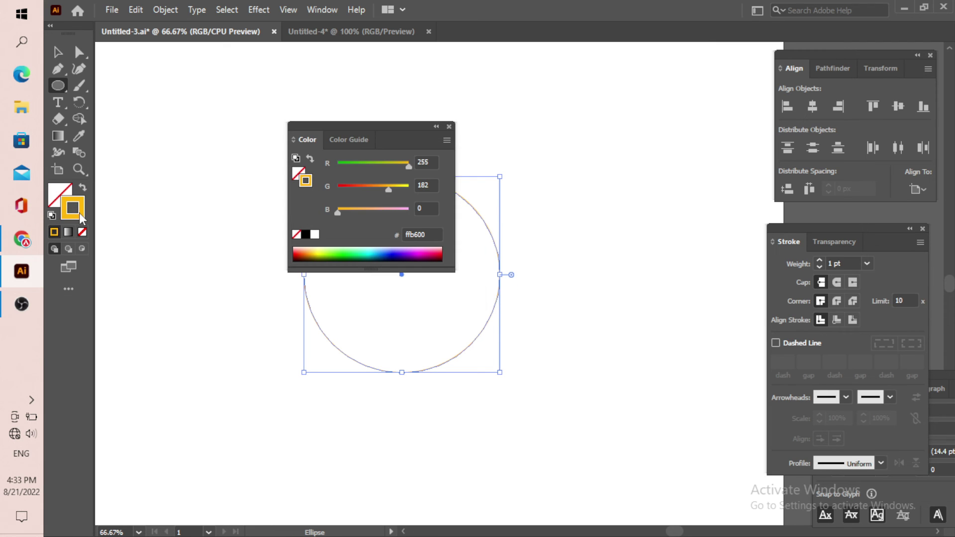
left_click(447, 127)
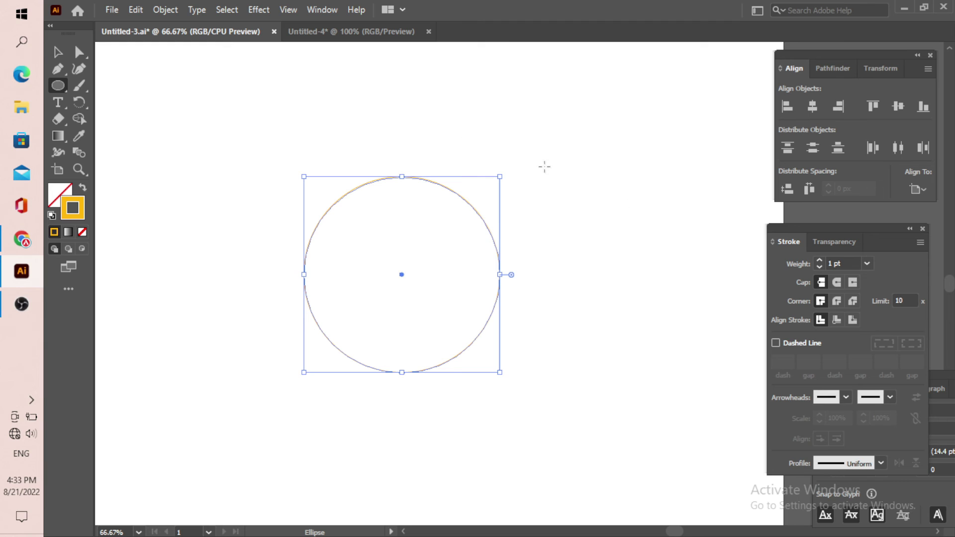
left_click(844, 260)
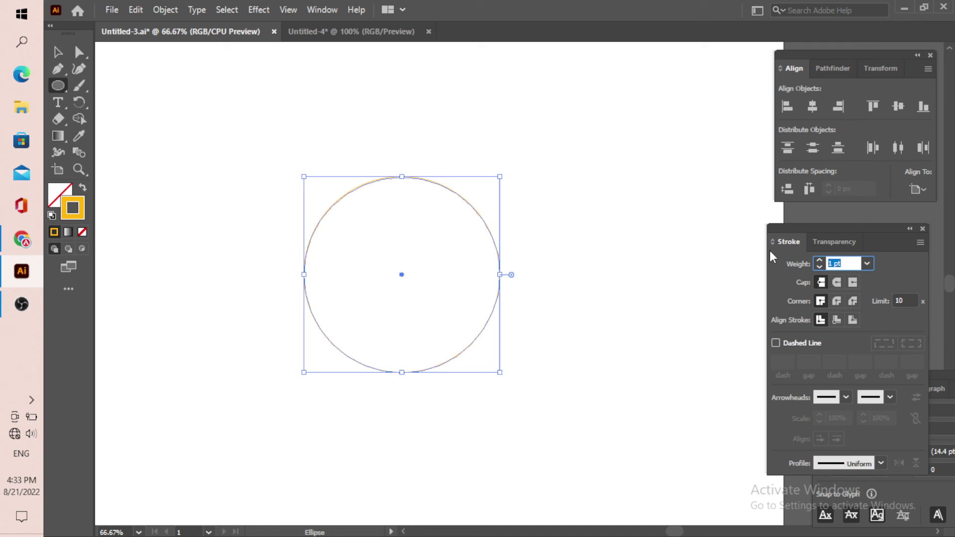
type("25")
key("Return")
Duplicate the ring straight down so the copy overlaps the original
left_click(57, 54)
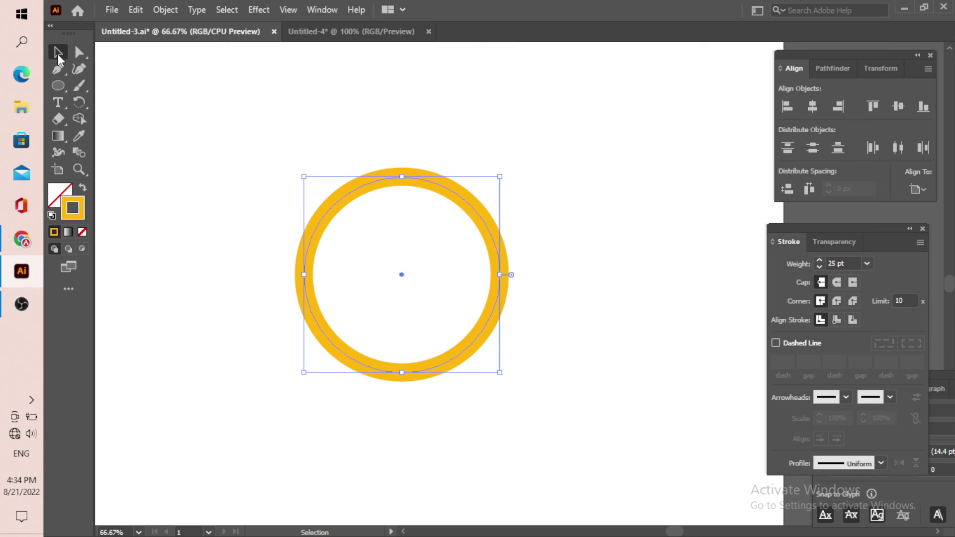
left_click(260, 117)
left_click(415, 197)
left_click_drag(454, 202, 453, 282)
left_click(533, 310)
left_click_drag(380, 323, 459, 390)
Nudge the lower ring copy down two steps to adjust the overlap
left_click(557, 347)
left_click_drag(557, 351, 440, 440)
left_click(517, 480)
left_click_drag(517, 476, 386, 399)
key("Down")
key("Down")
key("Down")
key("Down")
key("Down")
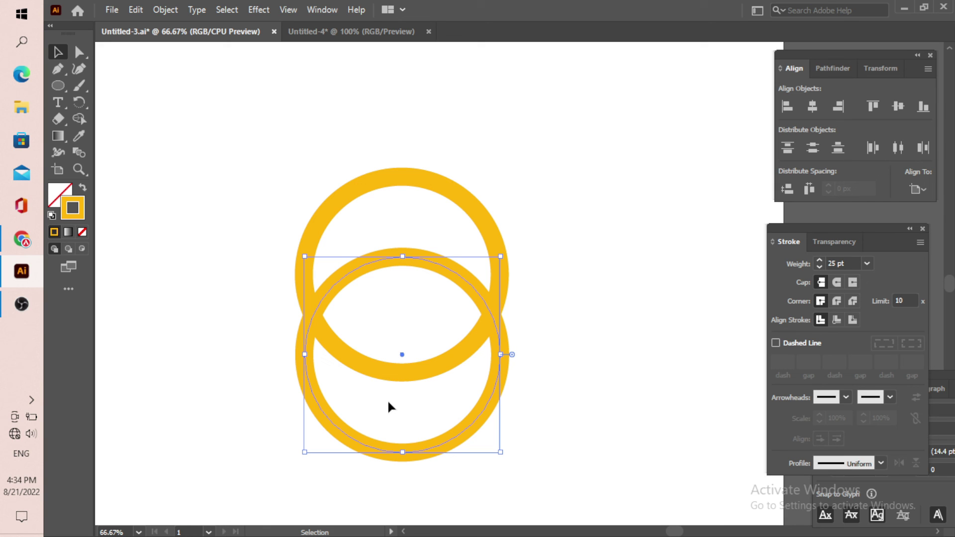
key("Down")
key("Down")
key("Down")
key("Down")
key("Down")
key("Down")
left_click(572, 395)
Delete the lower ring's bottom arcs with the Shape Builder, leaving a shoulder curve
left_click_drag(239, 194, 395, 354)
left_click(86, 125)
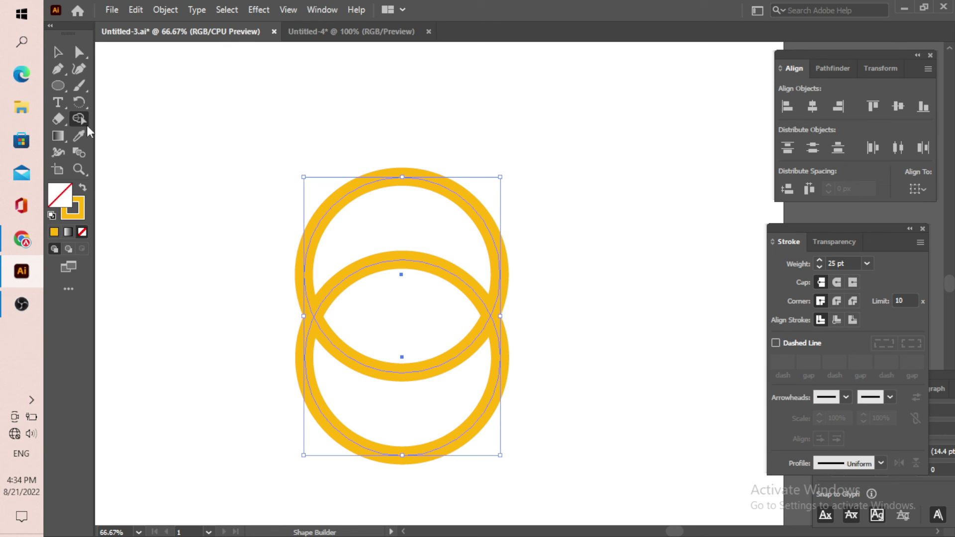
left_click_drag(261, 389, 381, 413)
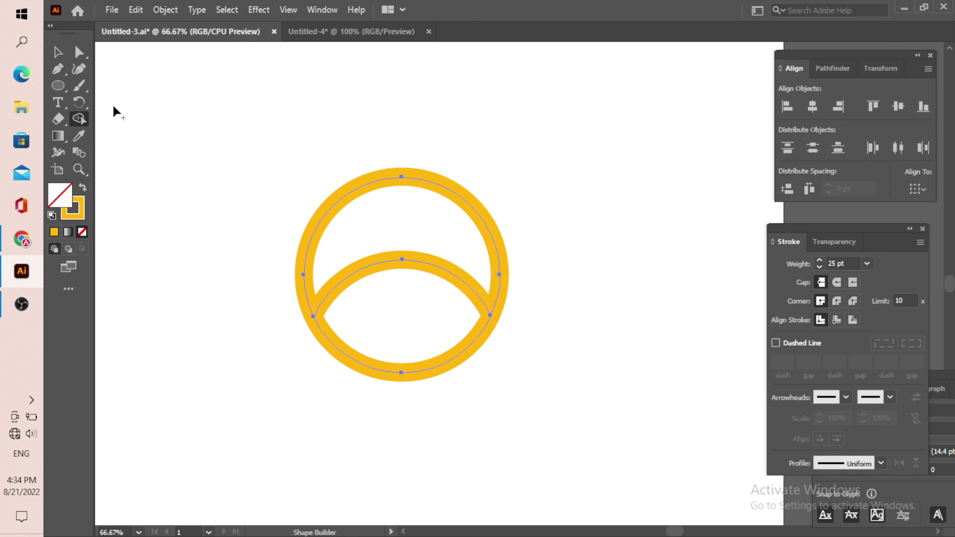
left_click(58, 53)
left_click(206, 104)
Draw a small circle inside the ring's top, shrink it and make it solid yellow
key("l")
left_click_drag(405, 210, 432, 237)
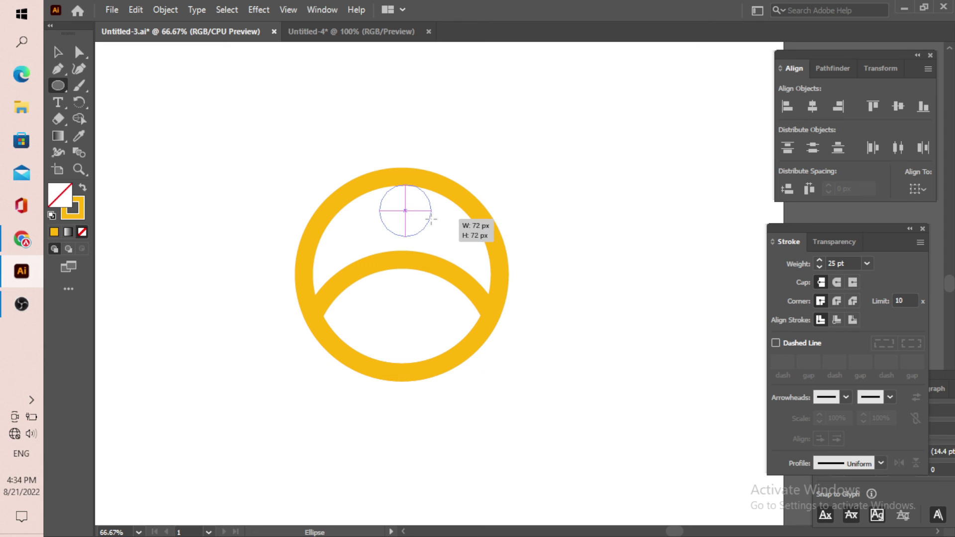
left_click(58, 52)
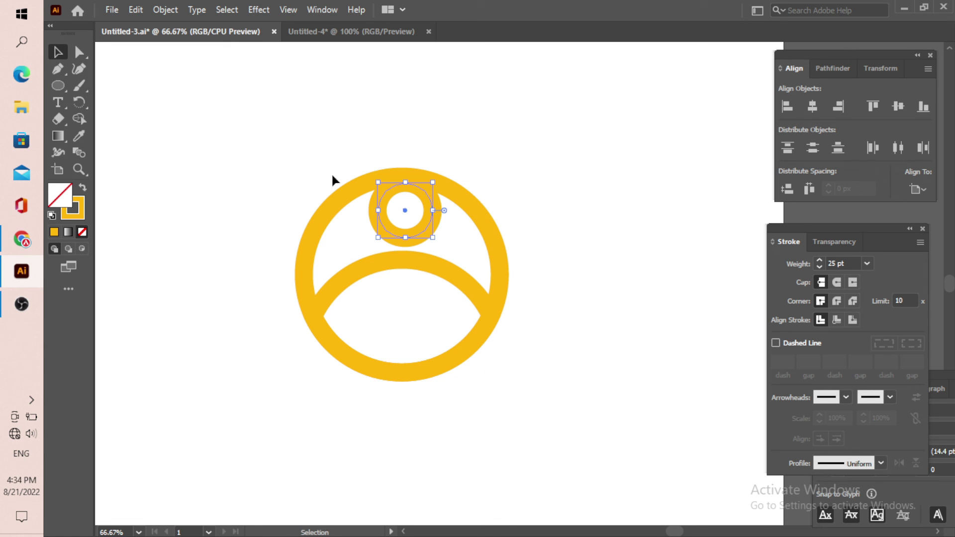
key("Down")
key("Down")
key("Down")
key("Down")
key("Down")
key("Down")
key("Down")
key("Down")
left_click_drag(432, 192, 421, 193)
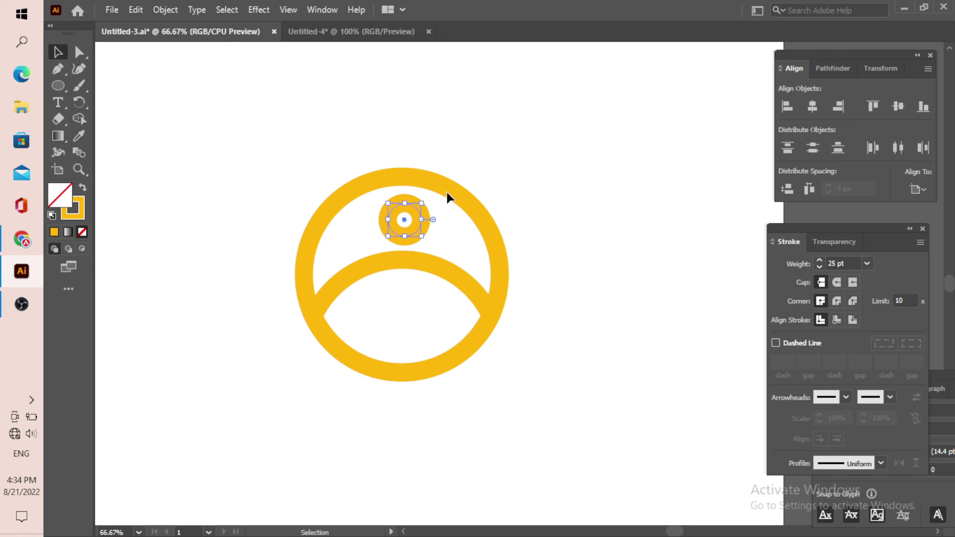
left_click(83, 189)
Centre the head horizontally in the ring, then redraw it as a resized solid yellow circle
left_click_drag(306, 146, 492, 370)
left_click(812, 107)
left_click(640, 163)
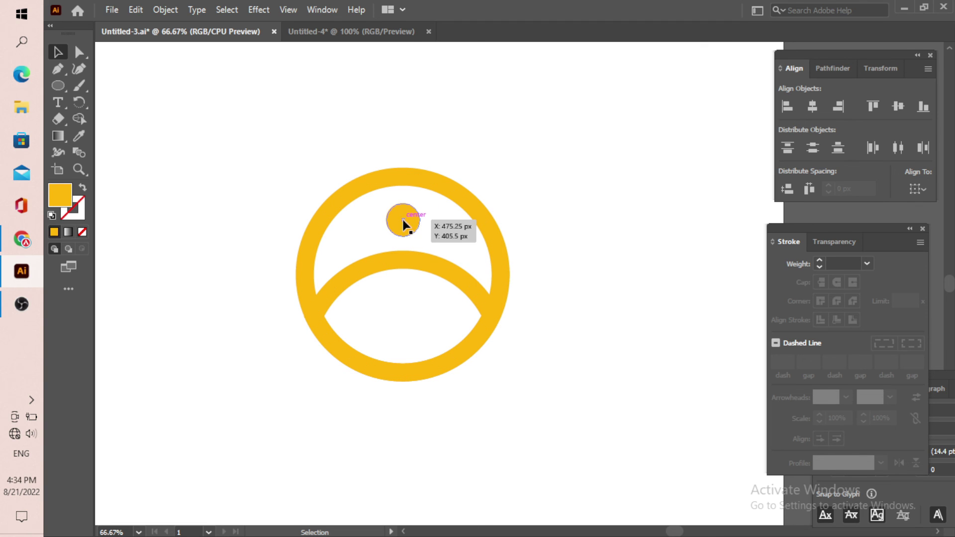
left_click_drag(403, 219, 432, 249)
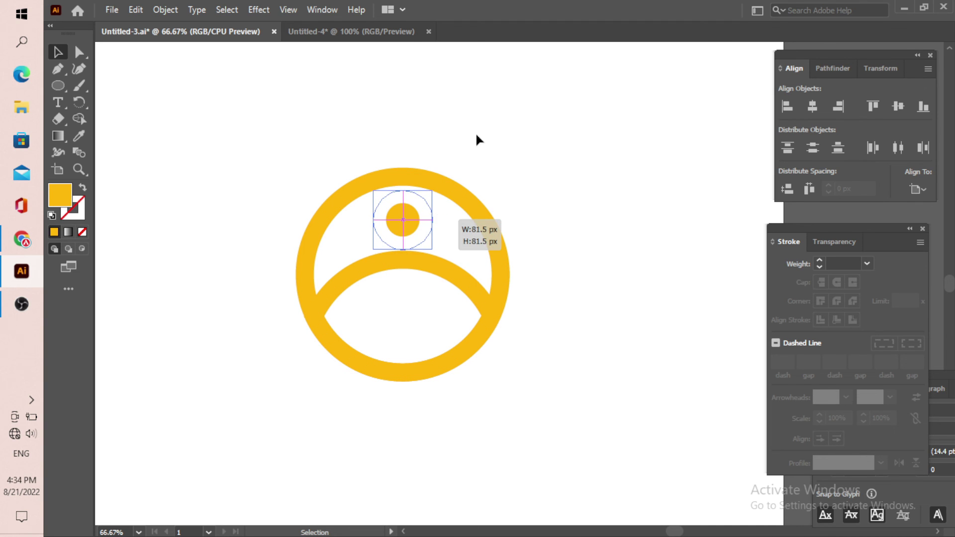
left_click(392, 216)
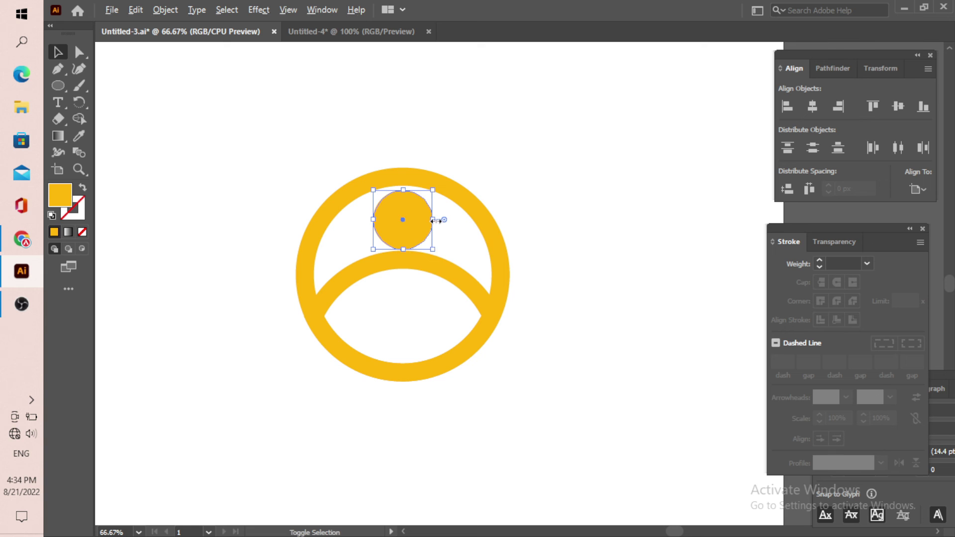
left_click_drag(435, 221, 427, 220)
key("ctrl+minus")
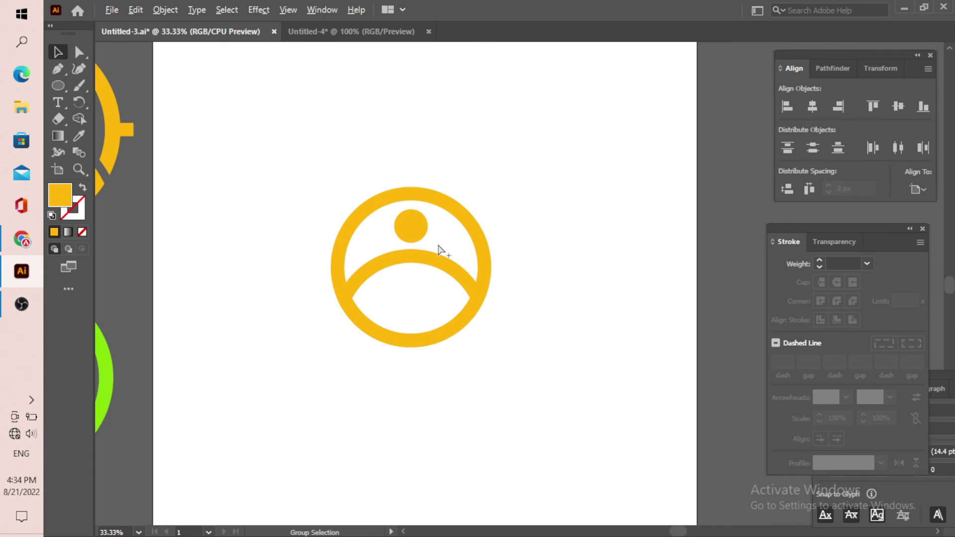
scroll(437, 246, "down", 1)
scroll(258, 333, "down", 1)
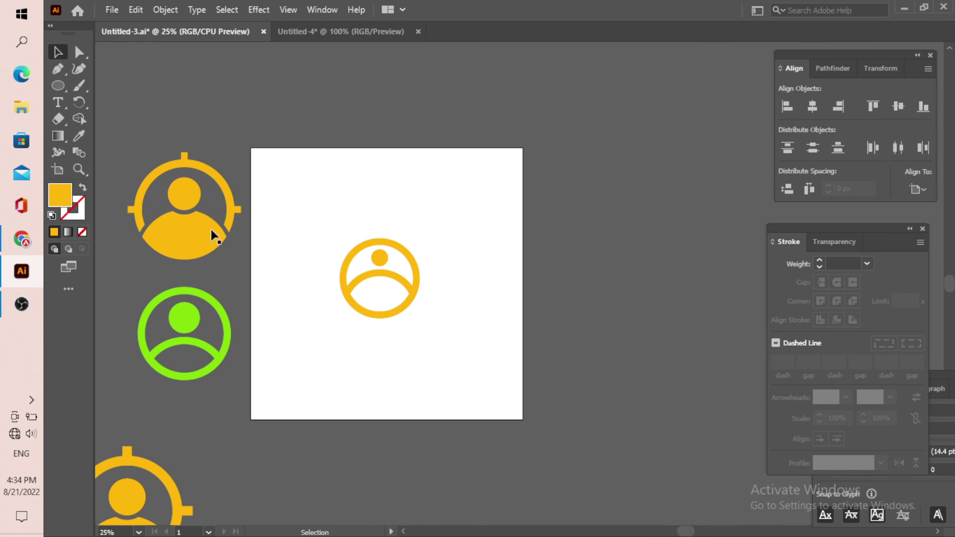
left_click_drag(315, 283, 481, 198)
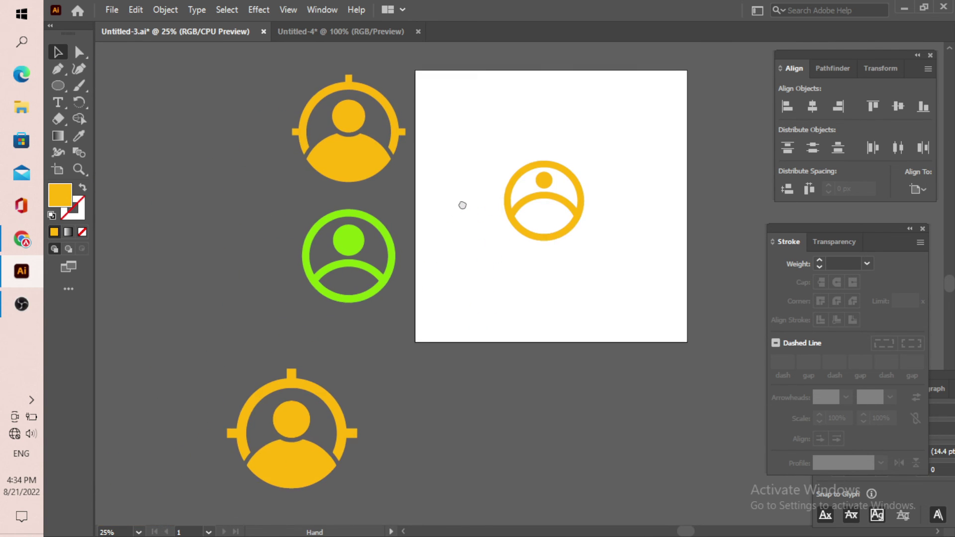
scroll(291, 380, "up", 1)
mouse_move(490, 261)
left_mouse_down()
mouse_move(403, 412)
mouse_move(411, 397)
left_mouse_up()
scroll(333, 415, "down", 1)
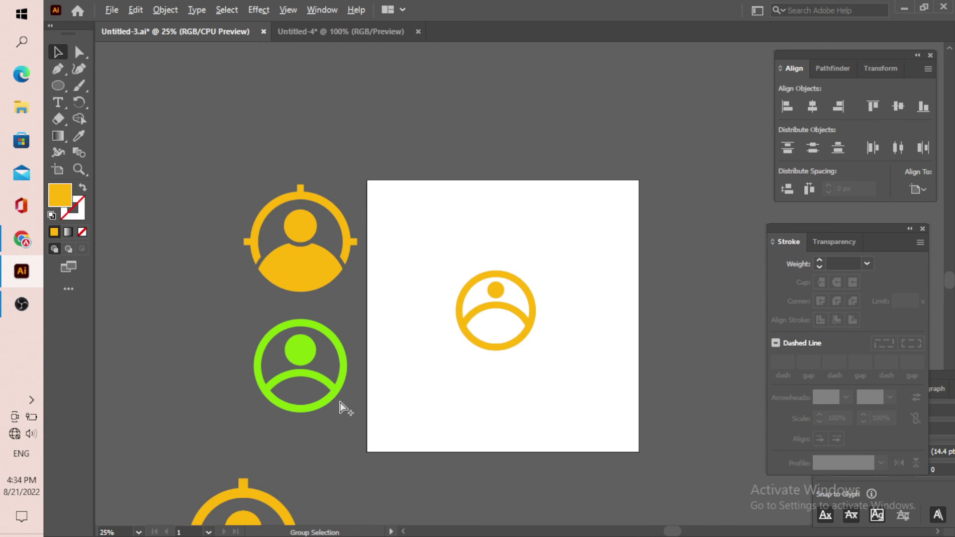
scroll(515, 299, "up", 2)
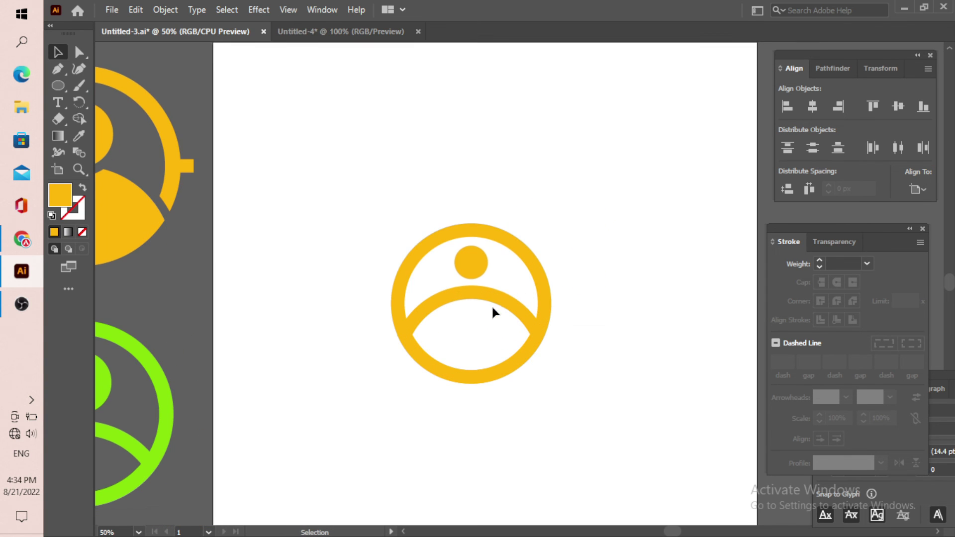
scroll(491, 305, "down", 1)
scroll(383, 378, "down", 2)
left_click_drag(383, 383, 428, 242)
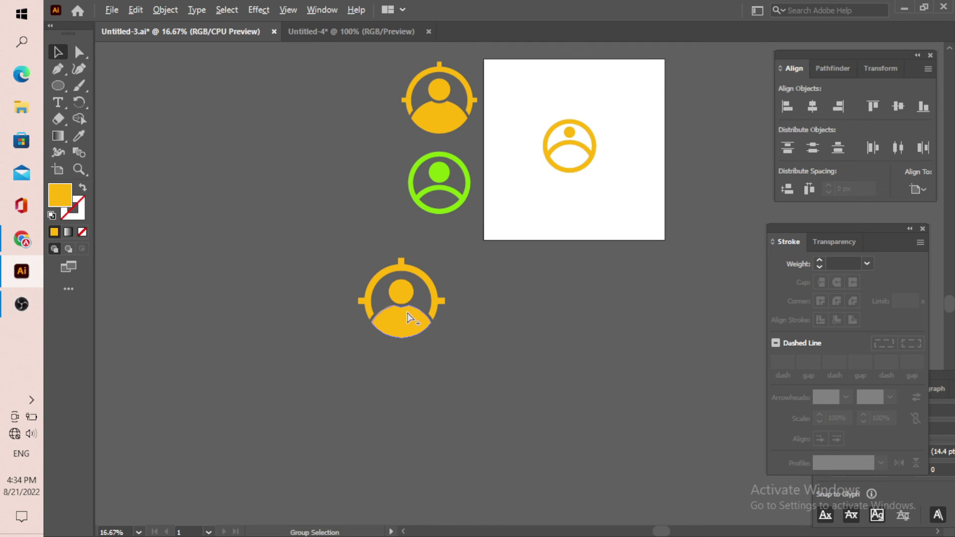
scroll(404, 315, "up", 3)
scroll(411, 298, "up", 1)
scroll(411, 290, "up", 1)
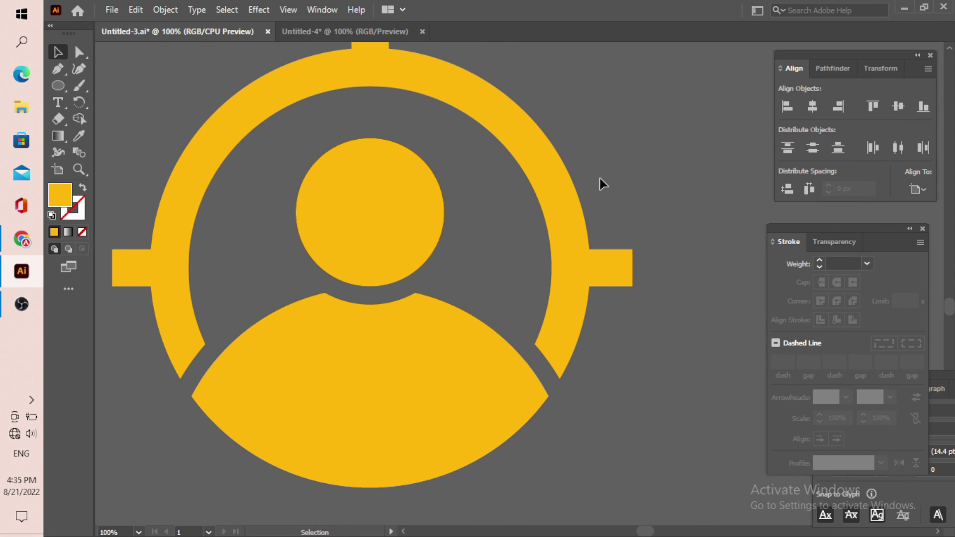